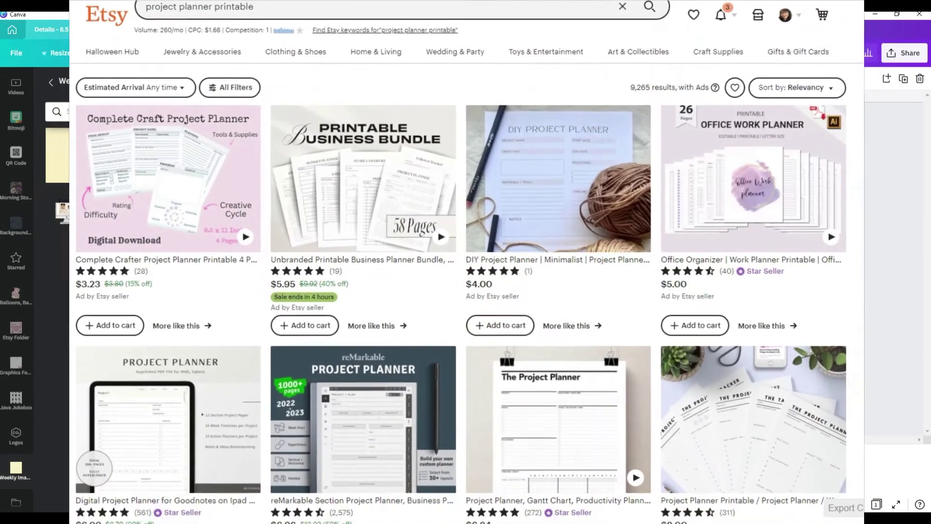
Scroll through the Etsy 'project planner printable' results to view example planner listings.
scroll(466, 262, "down", 5)
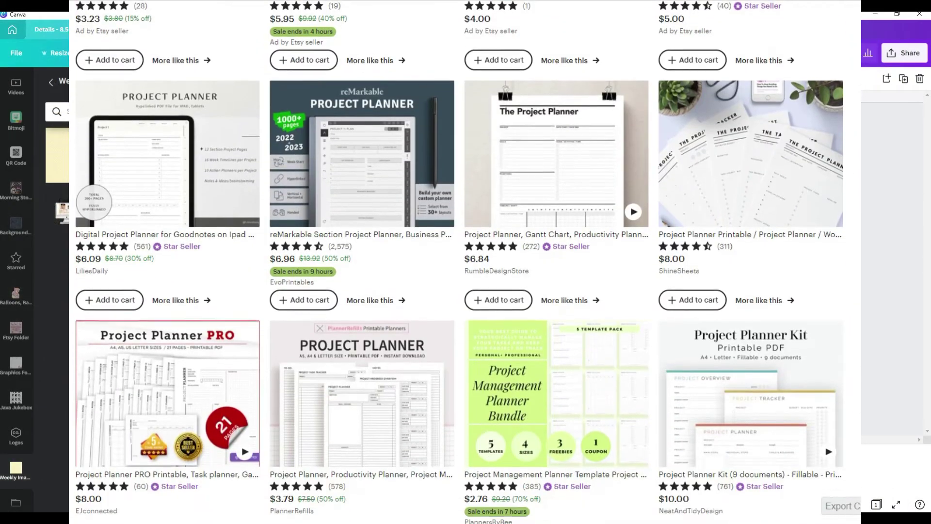
scroll(459, 262, "down", 7)
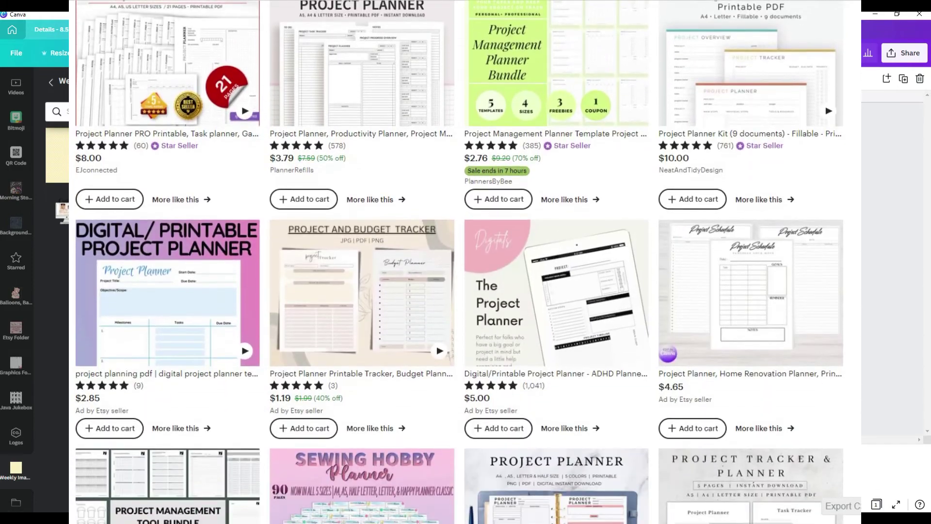
scroll(459, 261, "down", 7)
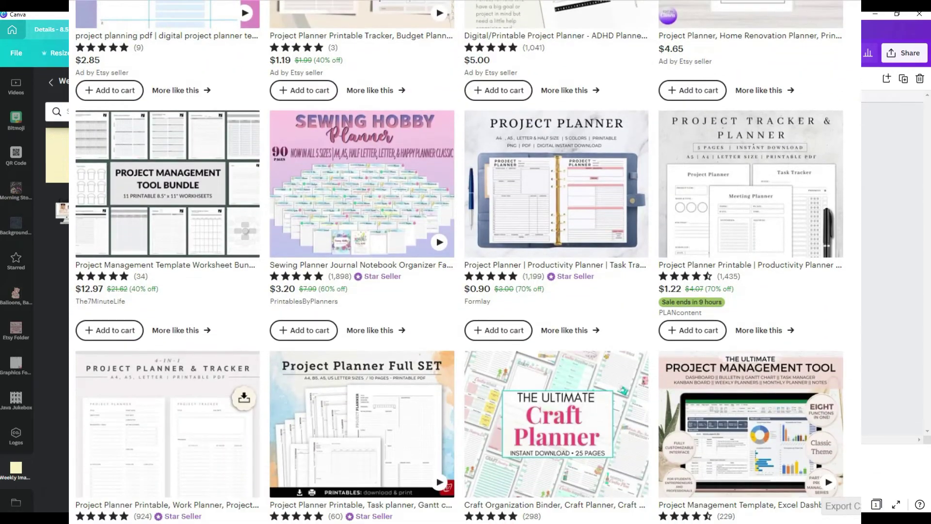
scroll(458, 262, "down", 6)
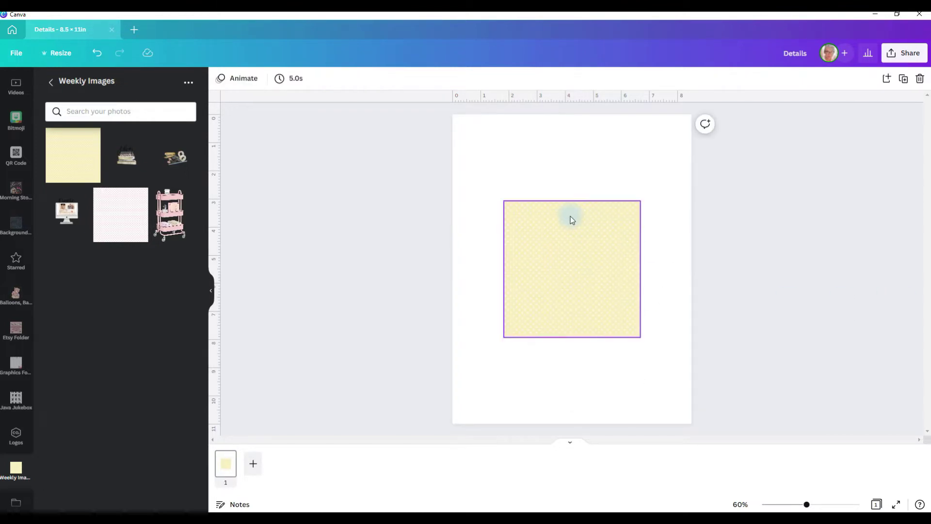
Set the yellow polka-dot image as the page background.
left_click(566, 252)
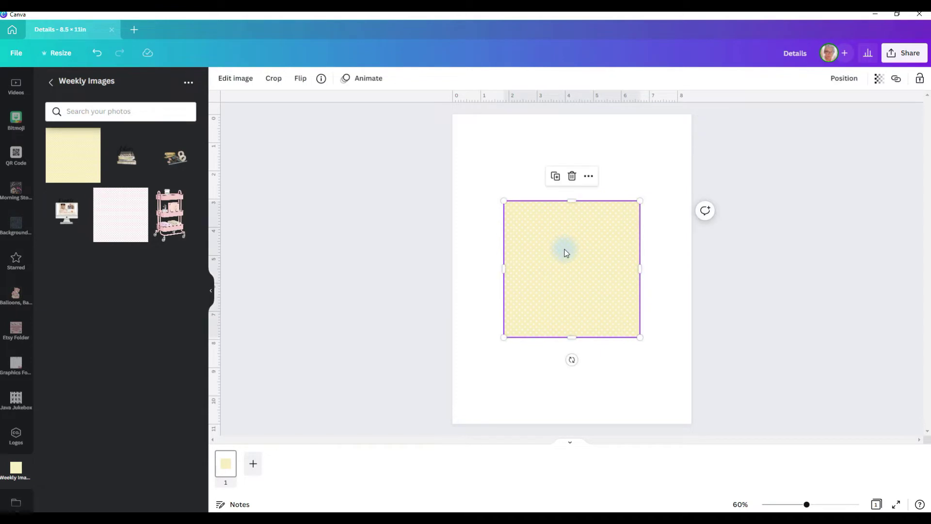
right_click(576, 273)
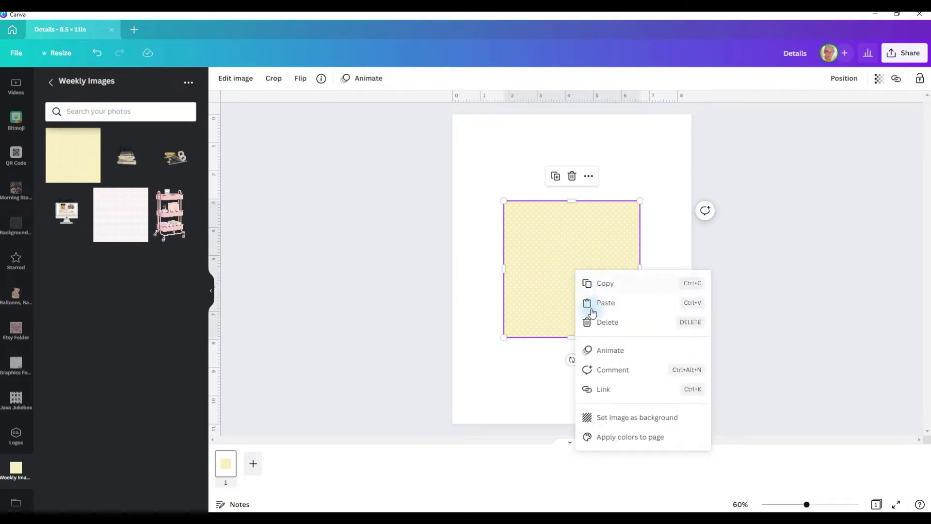
left_click(615, 418)
Add a square from Elements and stretch it to cover most of the page.
scroll(11, 122, "up", 5)
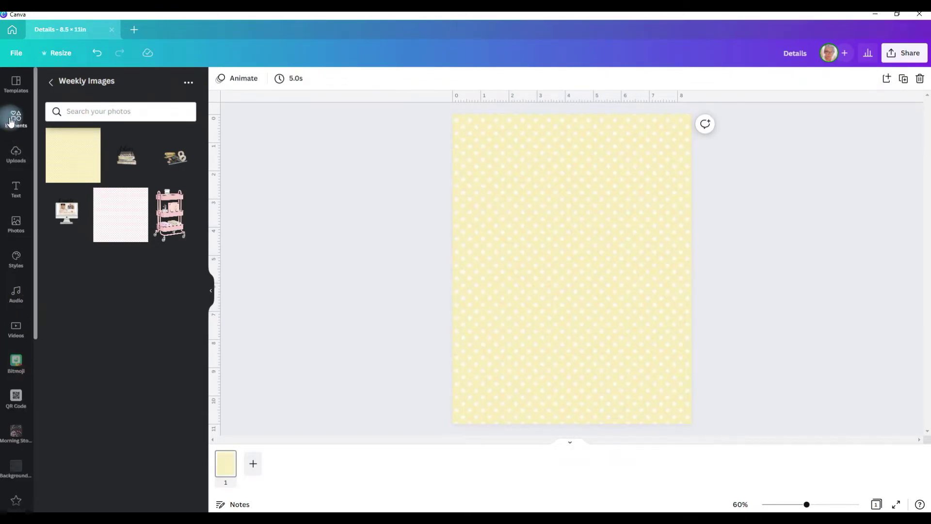
left_click(11, 117)
left_click(60, 234)
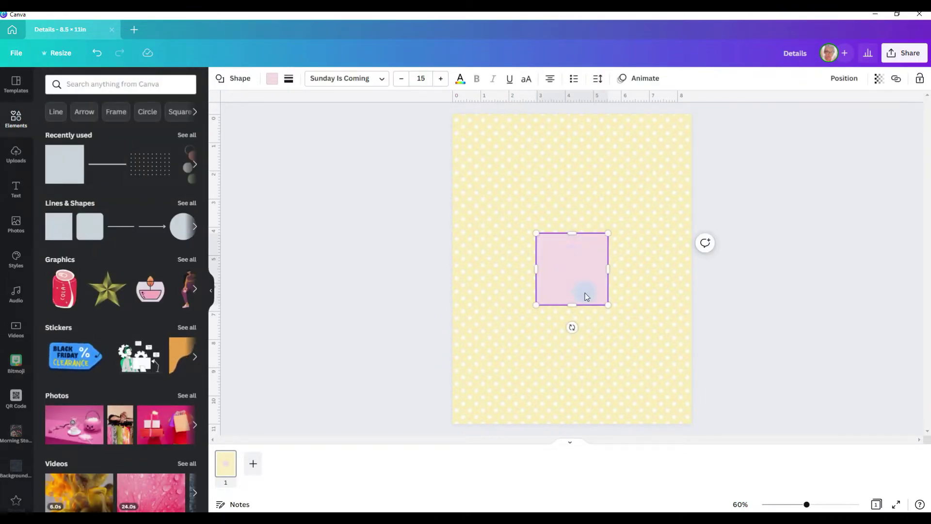
left_click(610, 331)
left_click_drag(595, 292, 675, 175)
left_click_drag(573, 210, 568, 406)
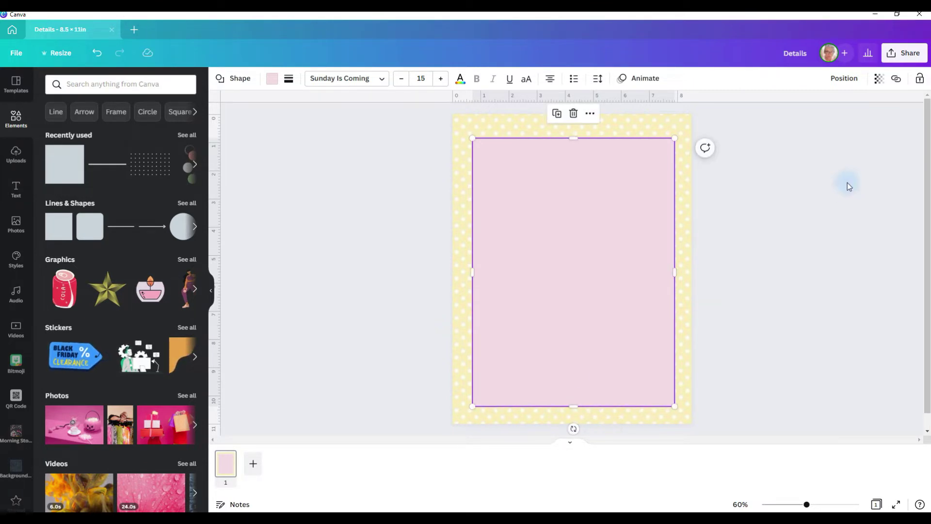
Center the rectangle horizontally and vertically, fill it white, and lock it.
left_click(845, 79)
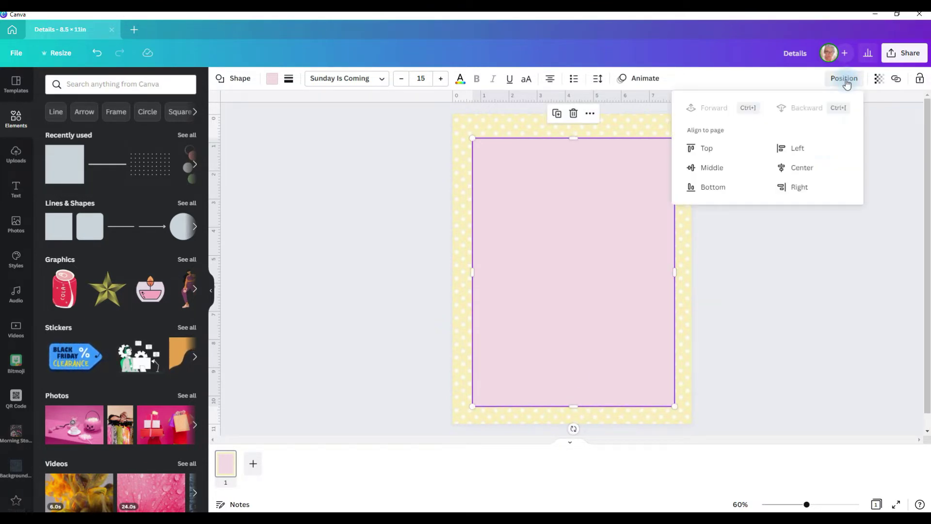
left_click(817, 178)
left_click(717, 170)
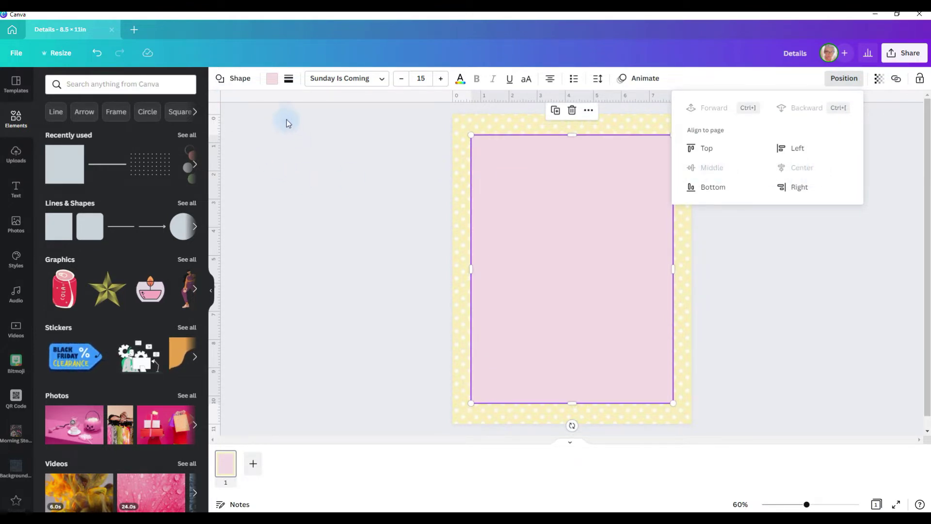
left_click(272, 79)
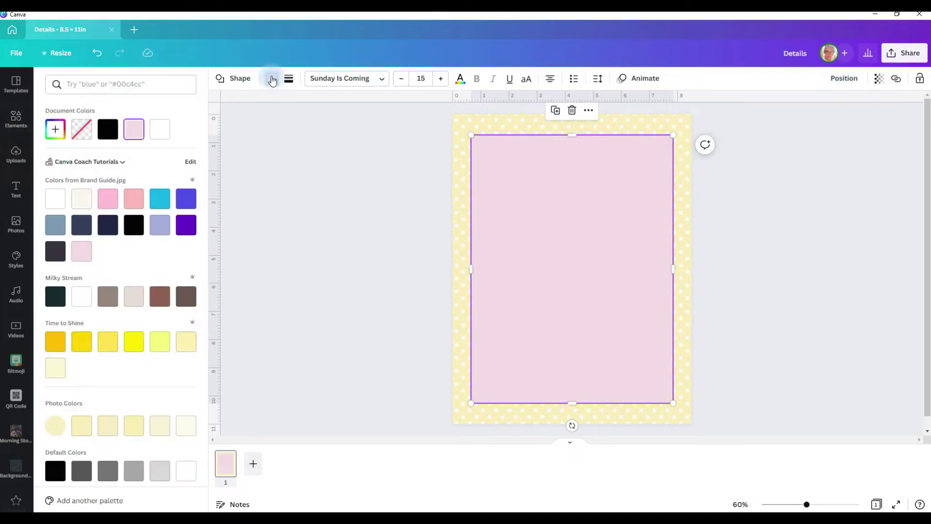
left_click(82, 297)
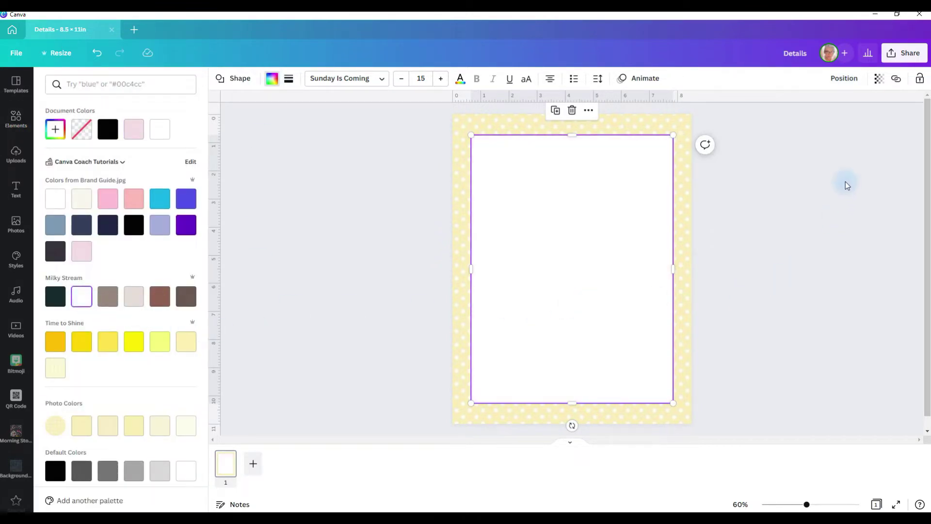
left_click(919, 82)
Place a vertical guide at 4.250 in and size a new square into the panel's top-left section.
left_click_drag(222, 243, 574, 262)
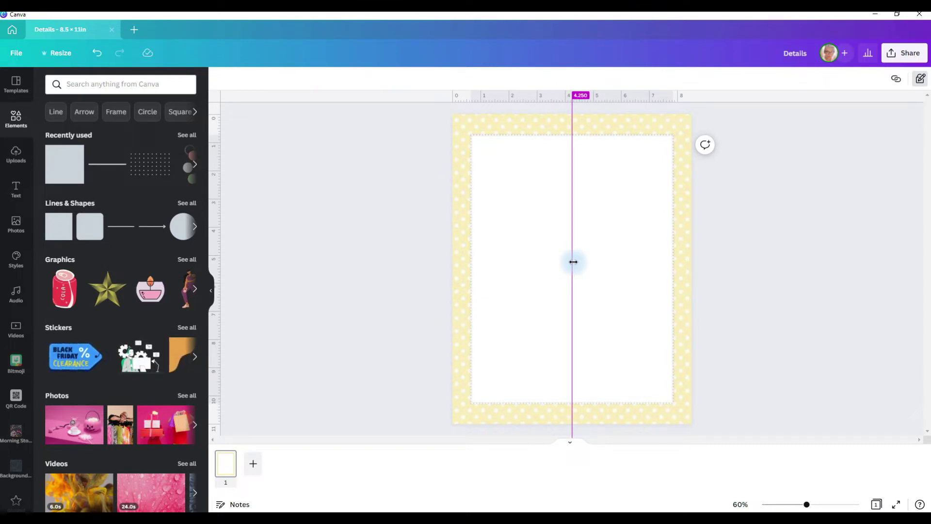
left_click_drag(573, 262, 573, 262)
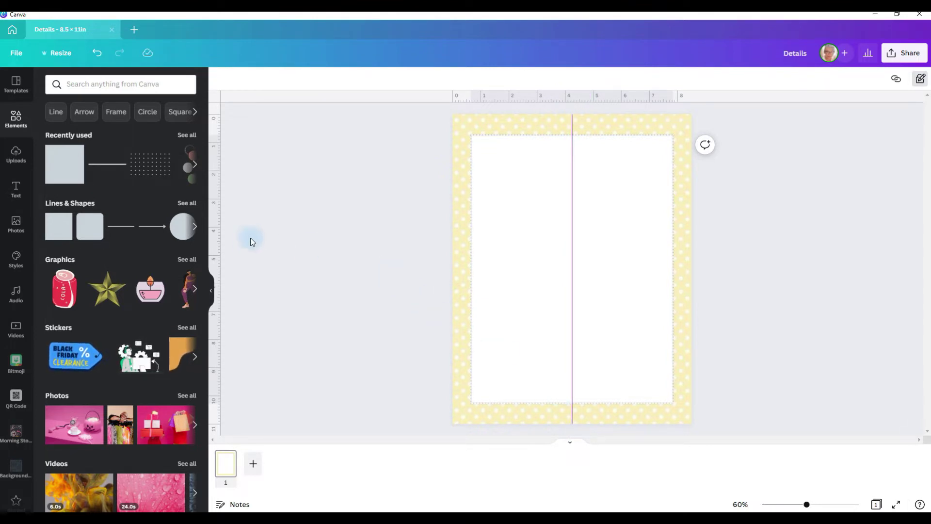
left_click(68, 180)
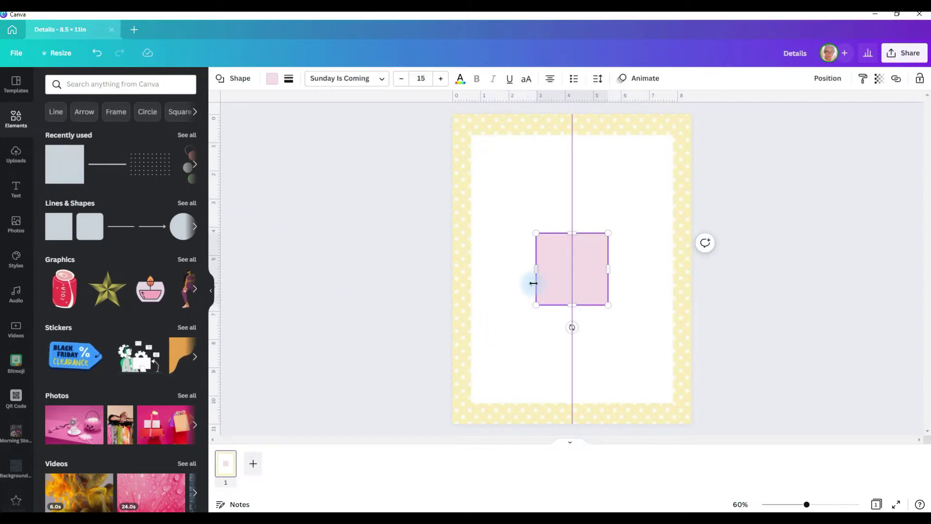
left_click_drag(538, 272, 483, 189)
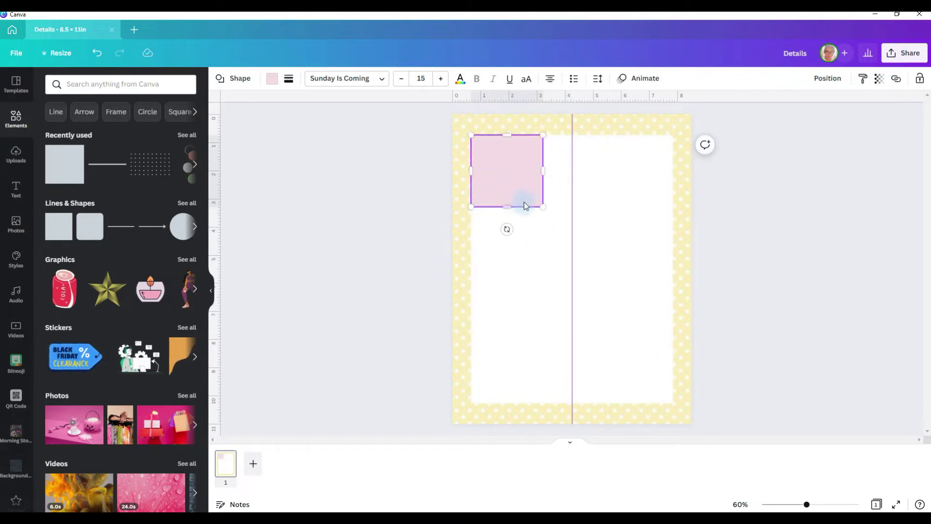
left_click_drag(543, 208, 569, 234)
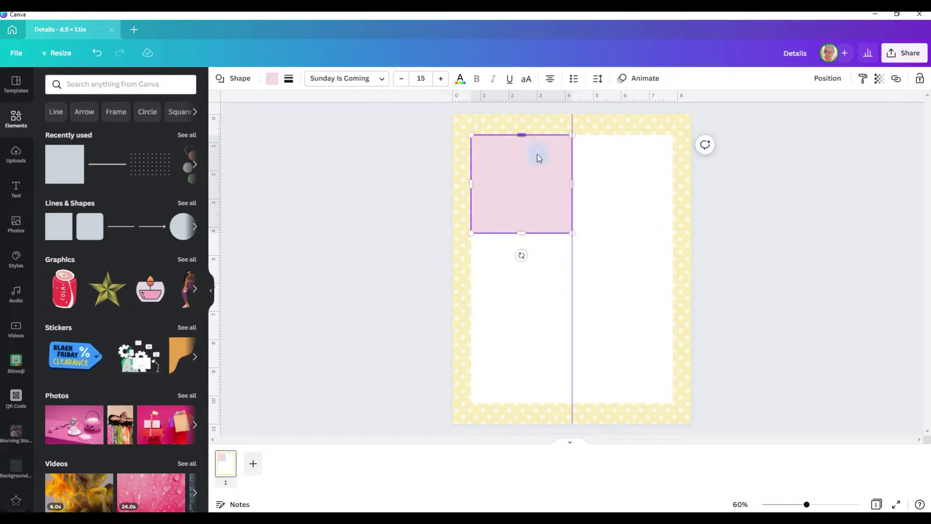
left_click_drag(522, 234, 522, 264)
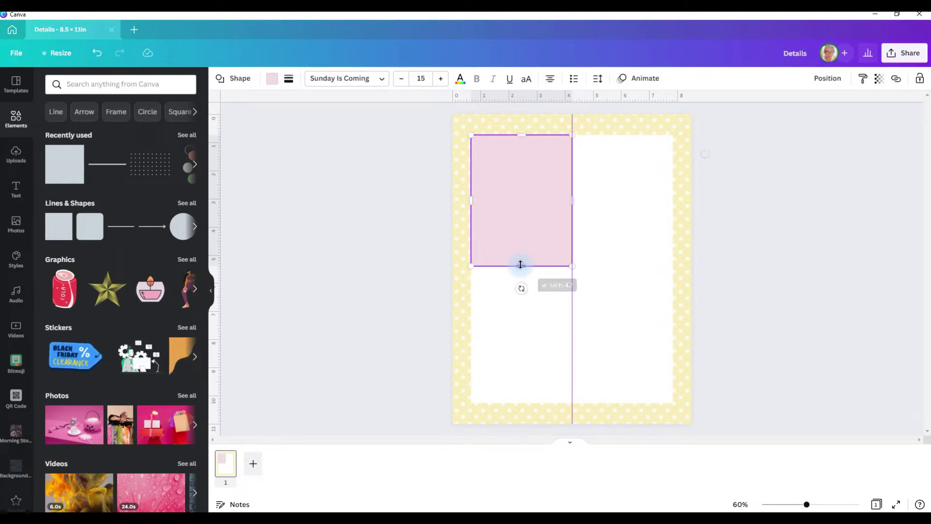
Fill the top-left block pale yellow and add a straight line to the page.
left_click(273, 80)
left_click(55, 368)
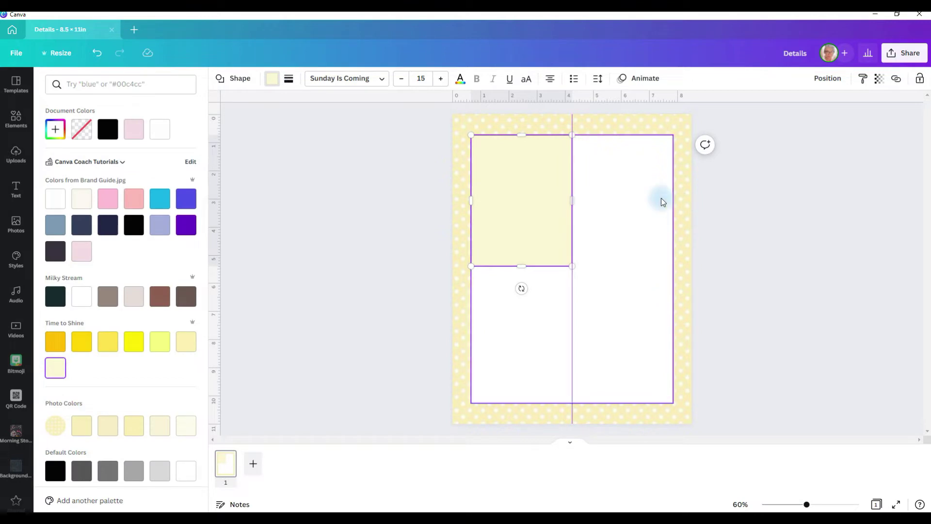
left_click(644, 194)
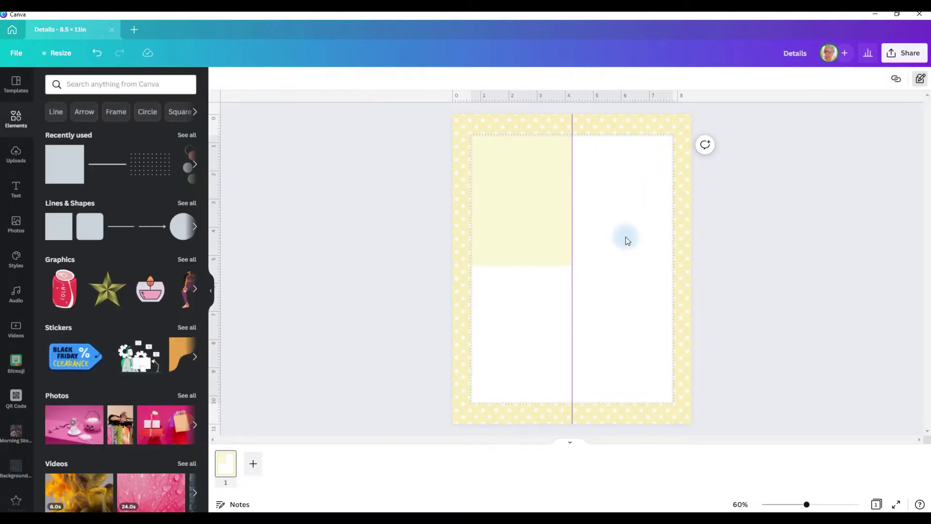
left_click(122, 238)
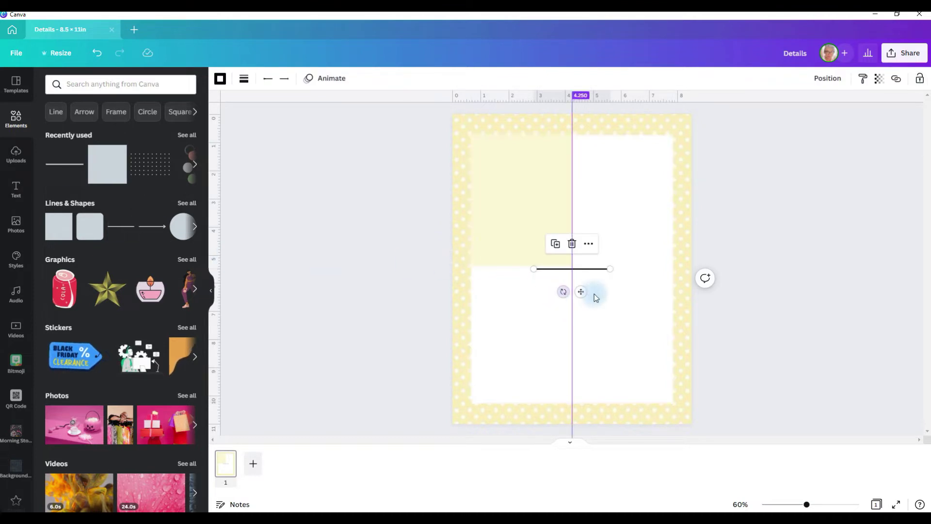
Move the line into the right column, extend it to the panel edge, and set weight 1.
left_click_drag(580, 292, 625, 185)
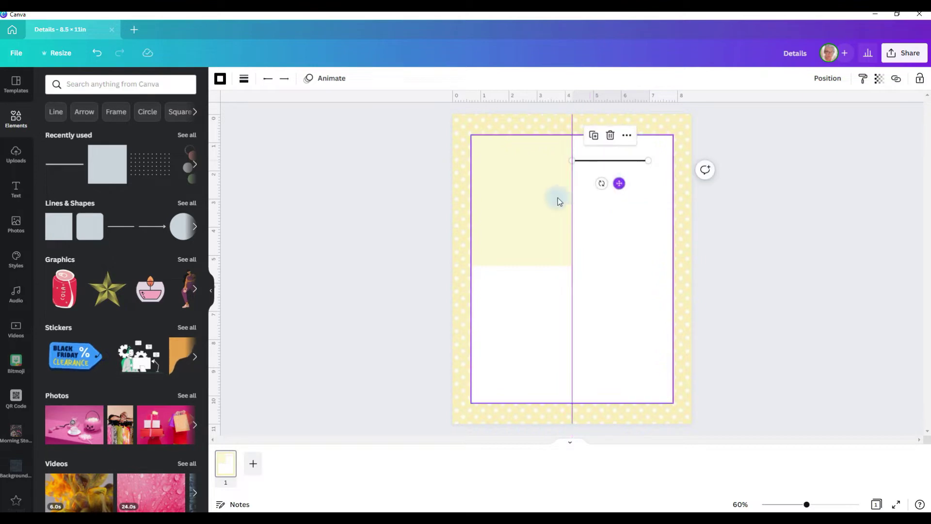
left_click(525, 202)
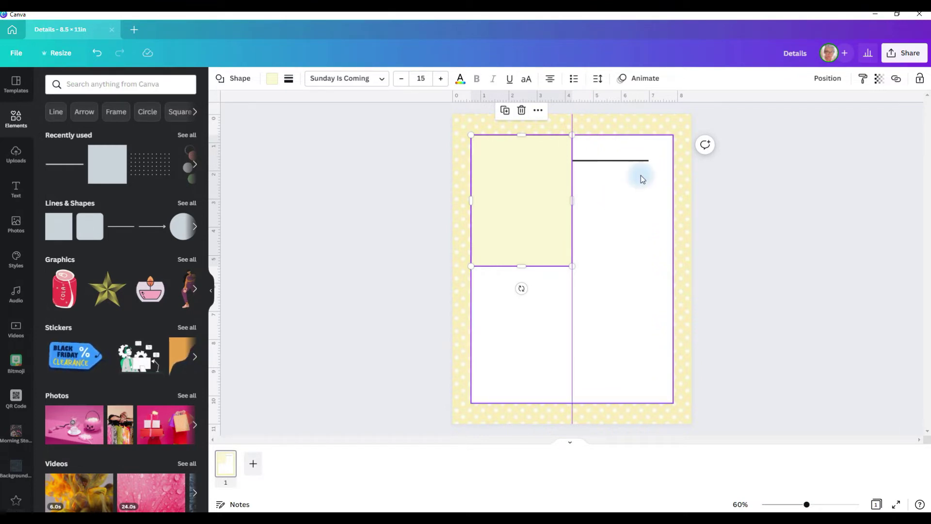
left_click(635, 161)
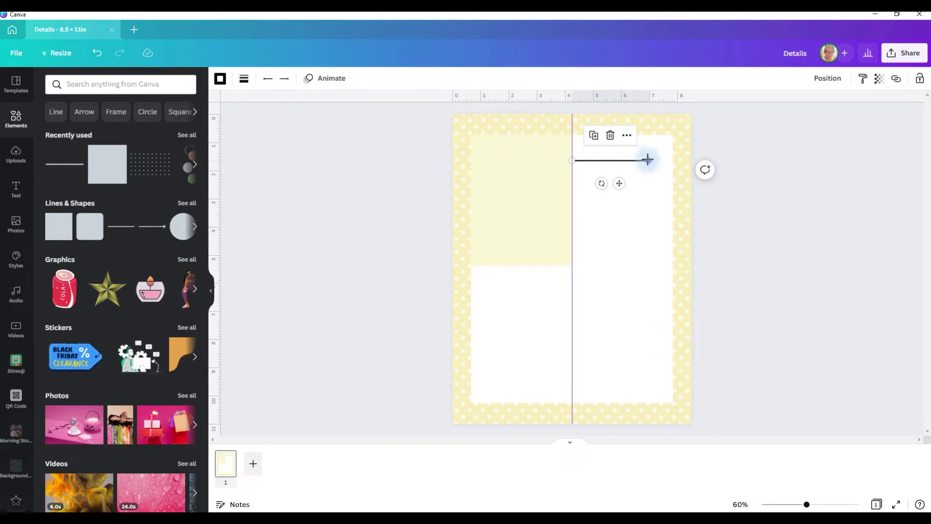
left_click_drag(648, 160, 672, 160)
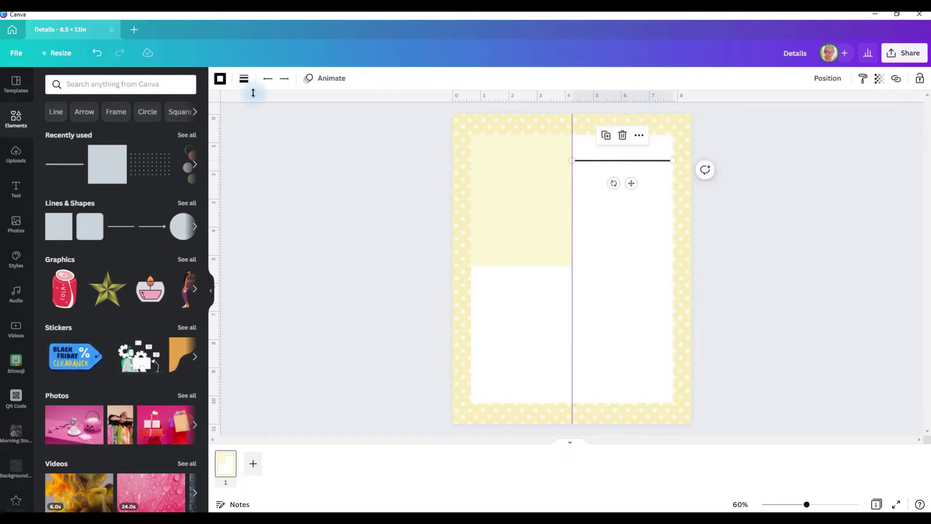
left_click(244, 78)
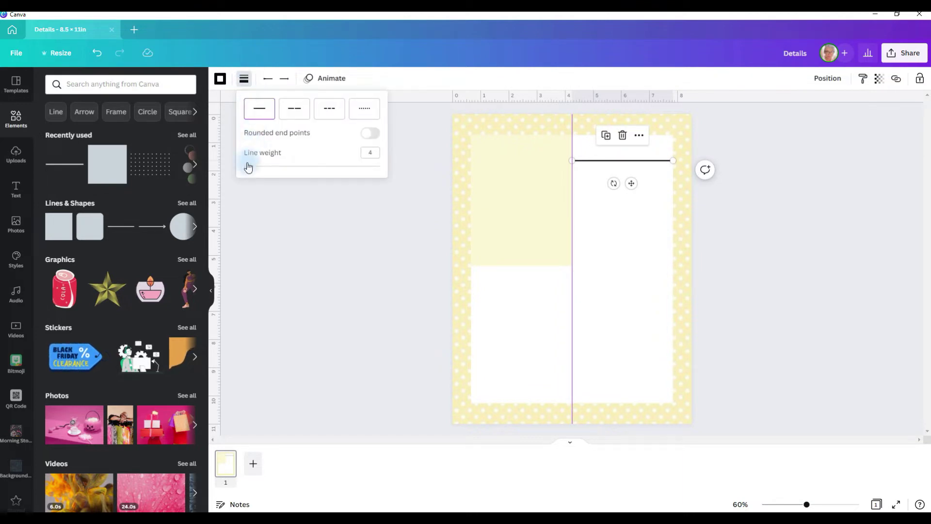
left_click_drag(247, 166, 232, 168)
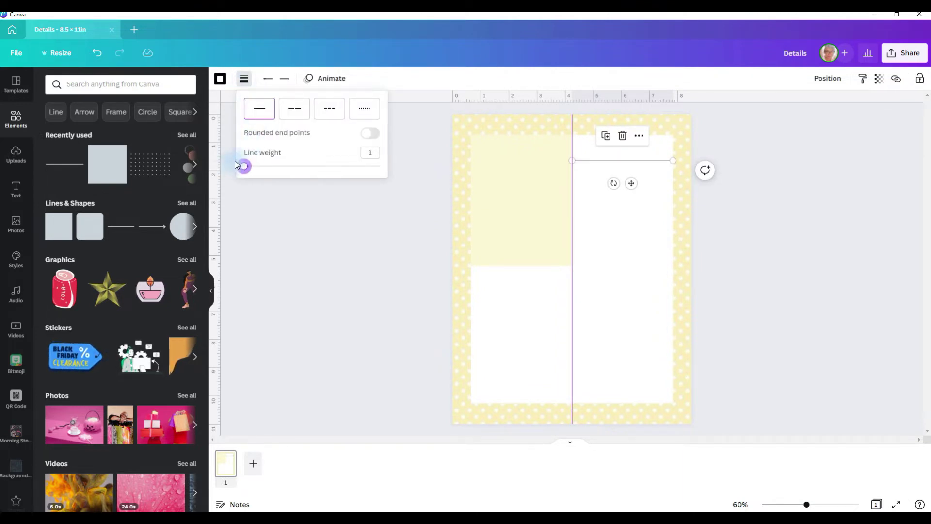
left_click(633, 161)
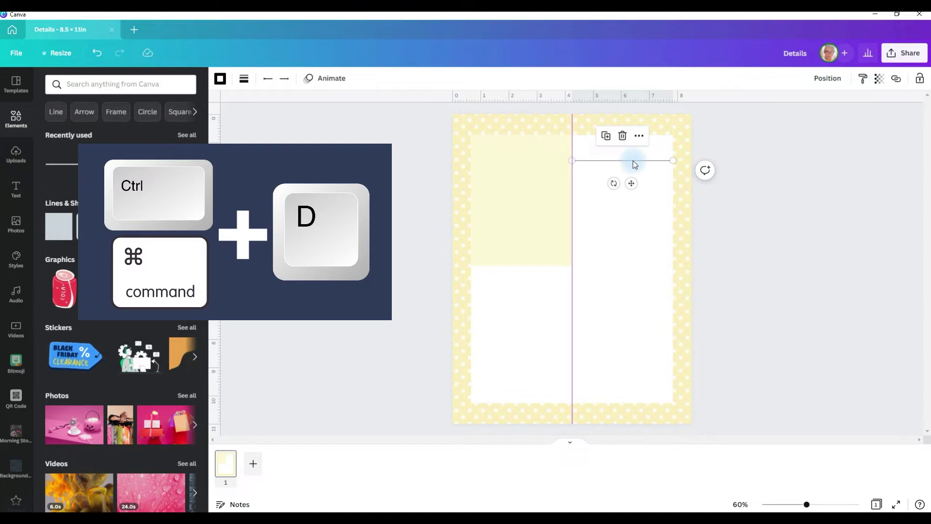
Duplicate the thin line repeatedly to stack ruled lines down the upper-right section, then select them all.
key("ctrl+d")
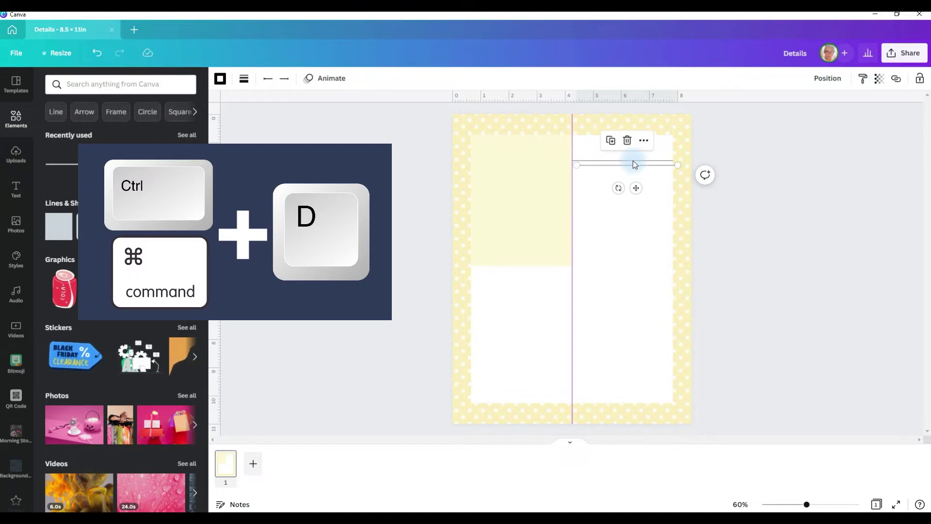
left_click_drag(637, 188, 636, 284)
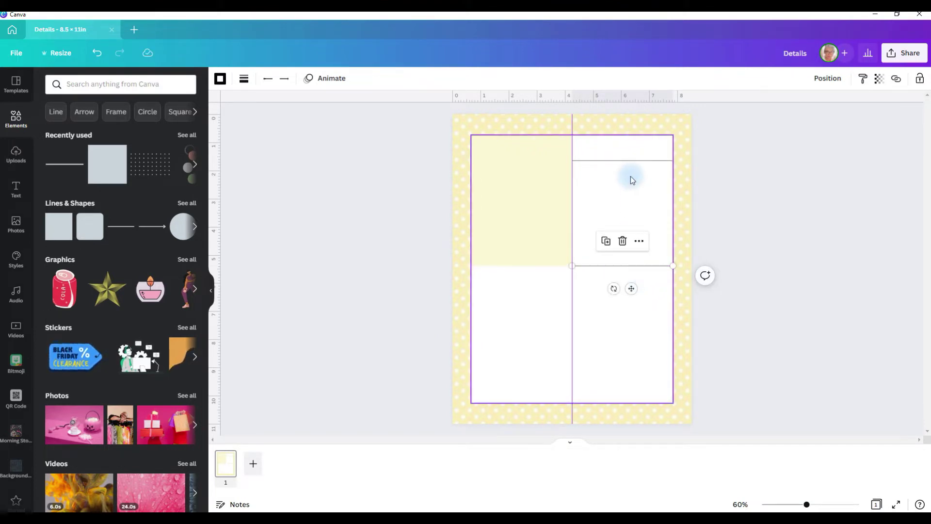
left_click(621, 160)
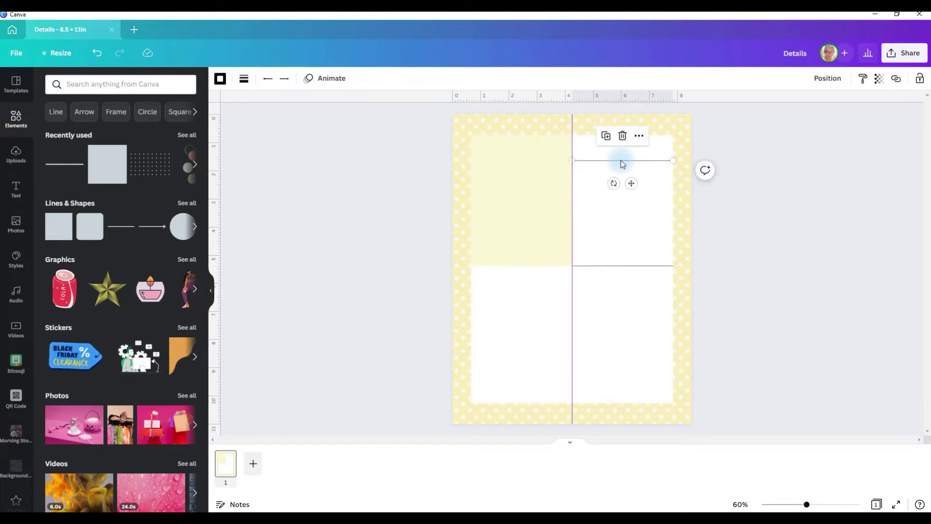
key("ctrl+d")
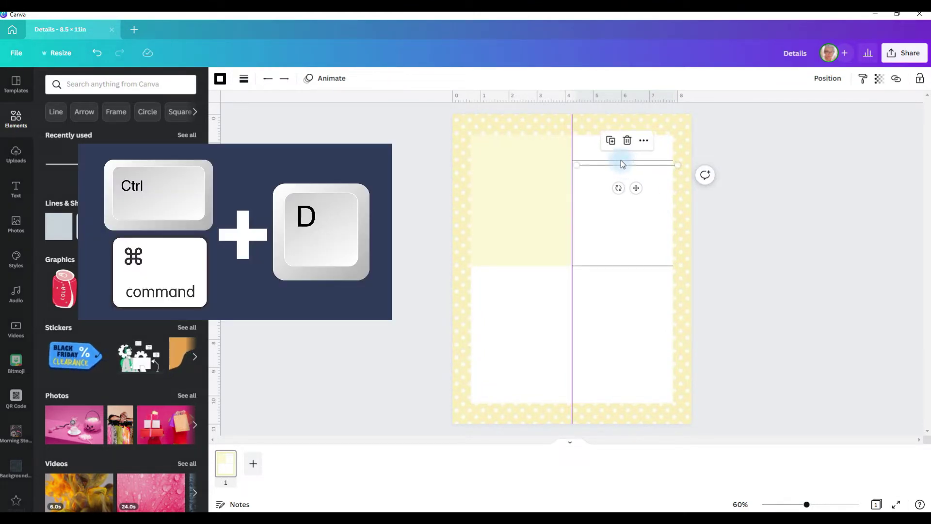
key("ctrl+d")
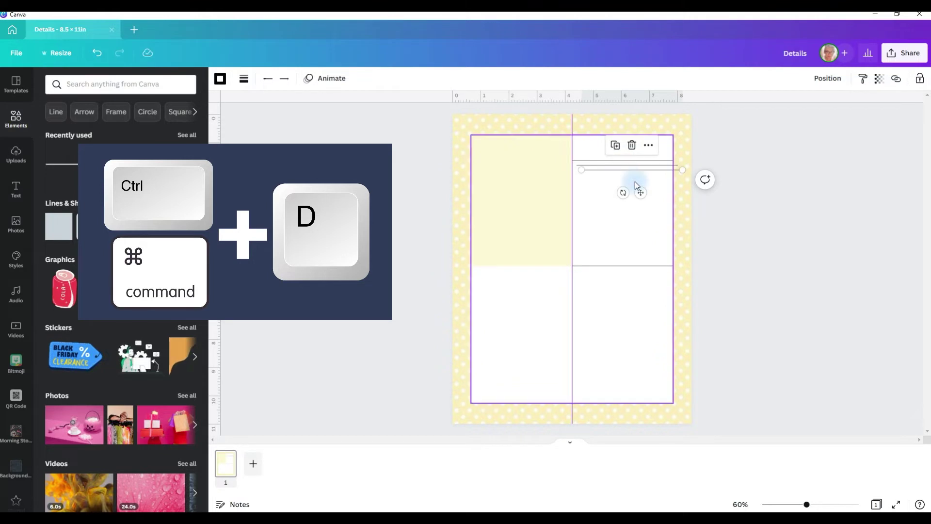
left_click_drag(640, 192, 633, 193)
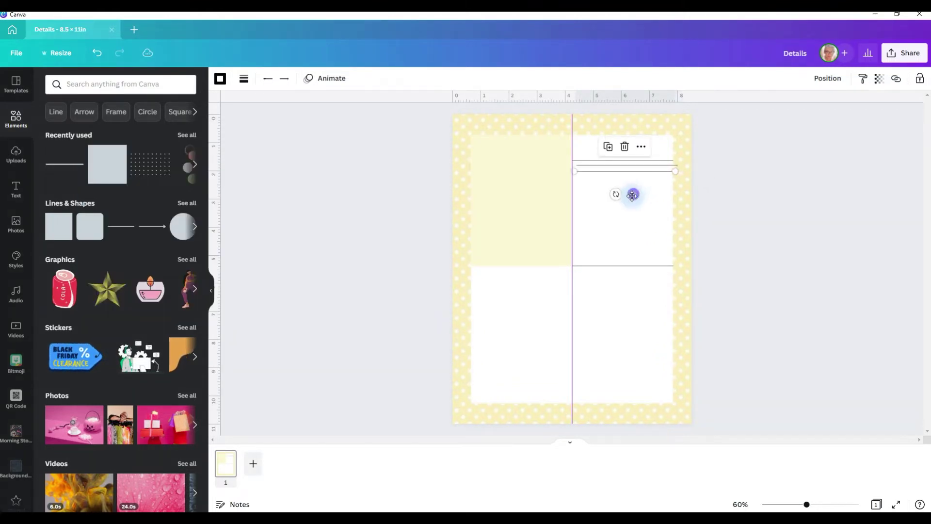
key("ctrl+d")
key("ctrl+d")
key("ctrl+d")
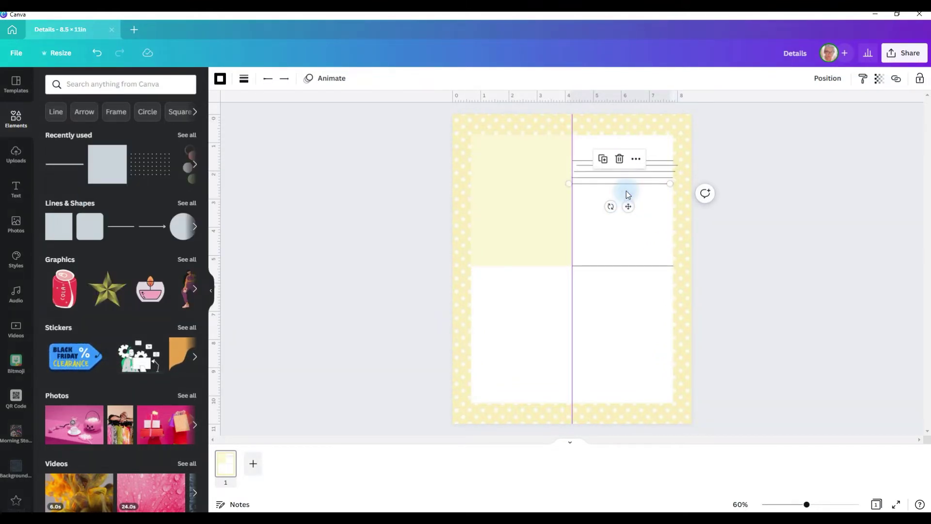
key("ctrl+d")
key("ctrl+d")
key("ctrl+d")
key("ctrl+d")
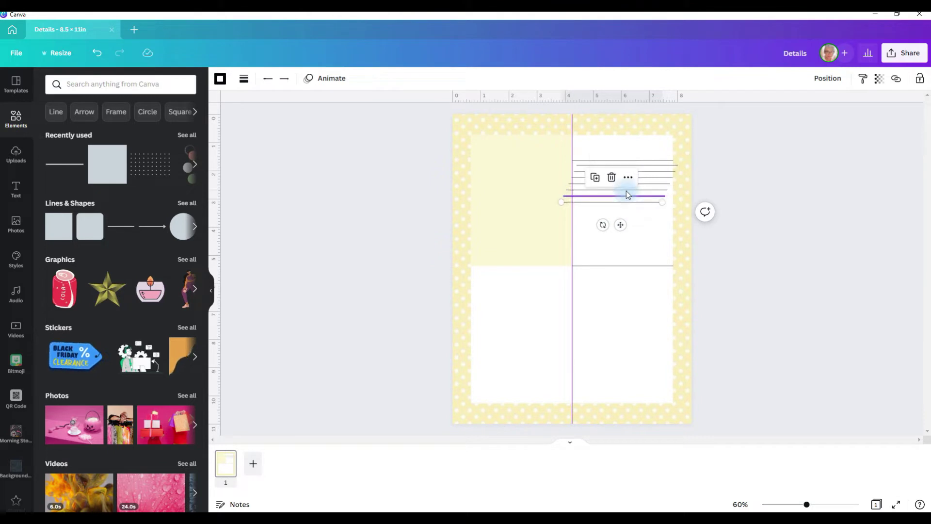
key("ctrl+d")
key("ctrl+d")
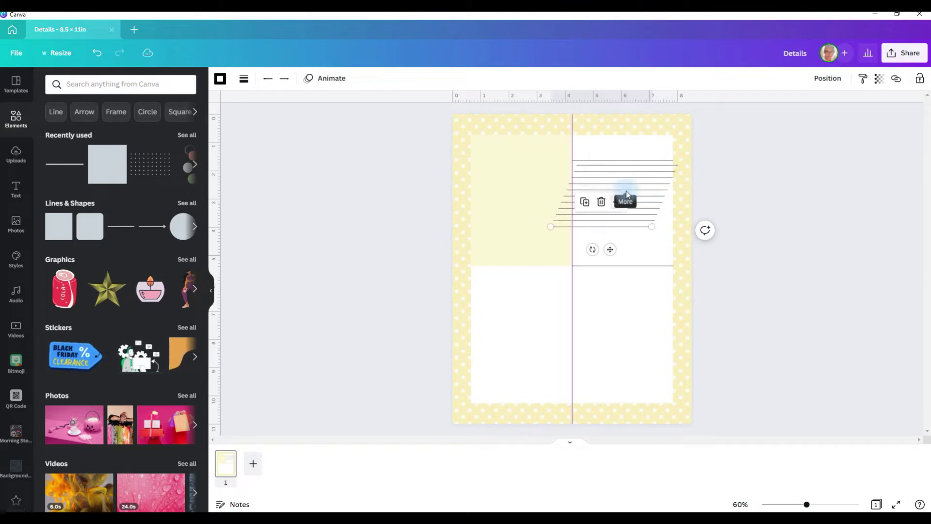
key("ctrl+d")
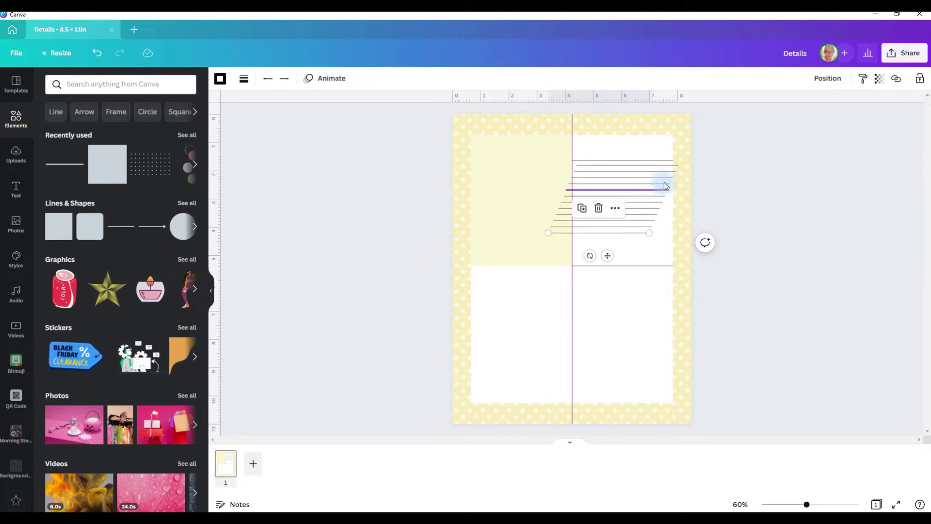
left_click_drag(637, 147, 639, 266)
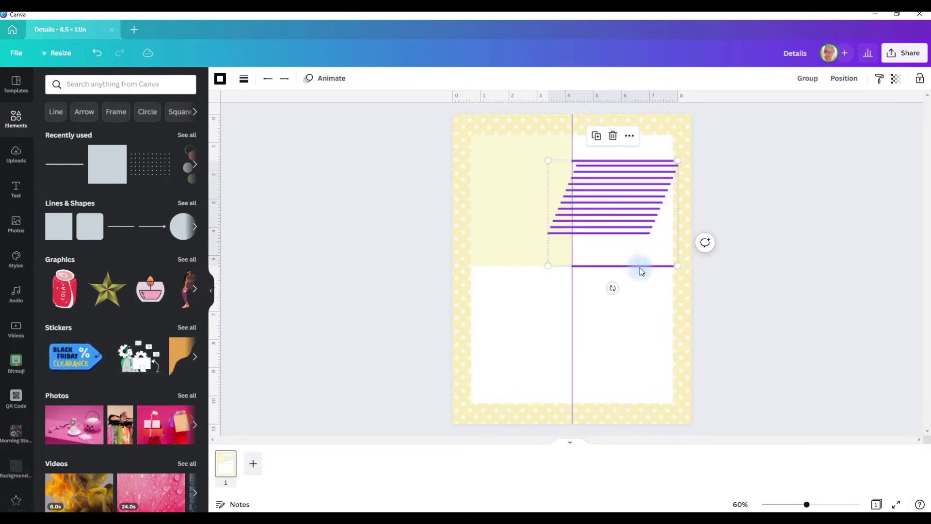
left_click(847, 81)
Tidy up the stacked lines for even spacing and nudge the block right against the centre guide.
left_click(694, 266)
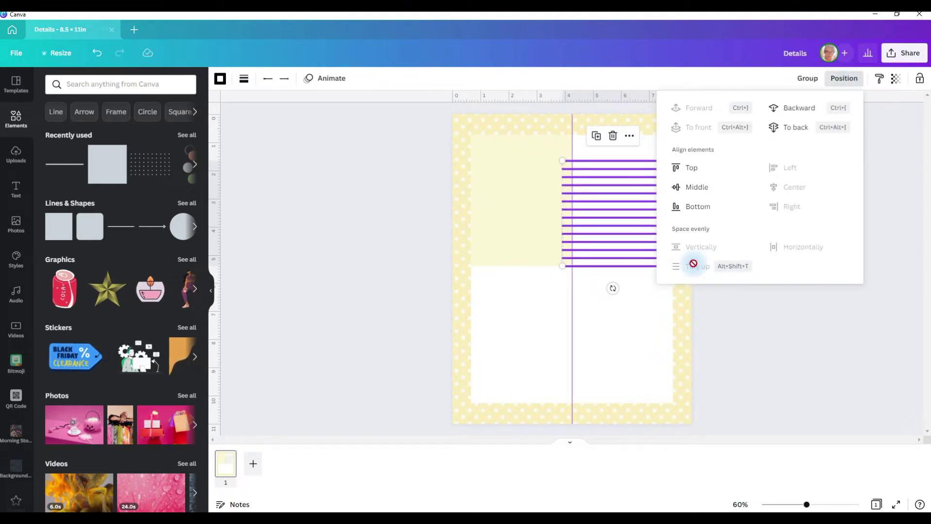
left_click(614, 240)
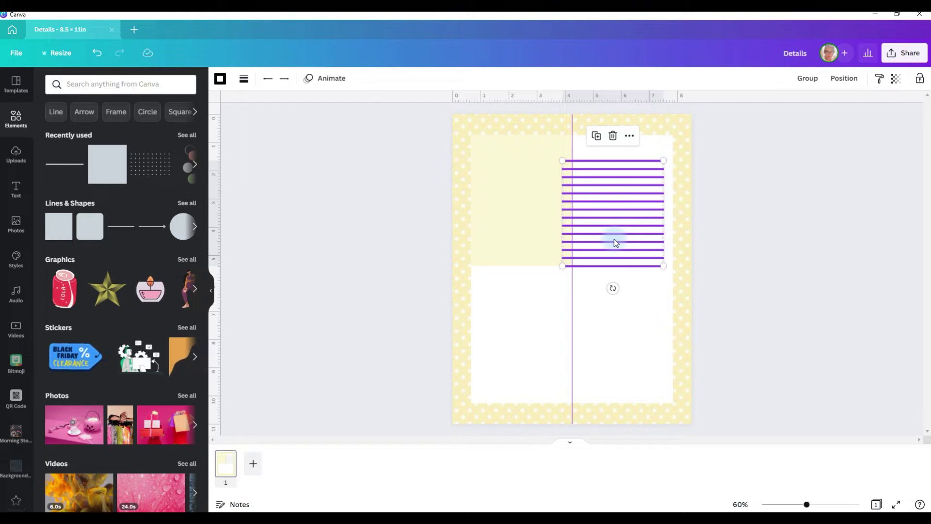
left_click_drag(615, 238, 623, 238)
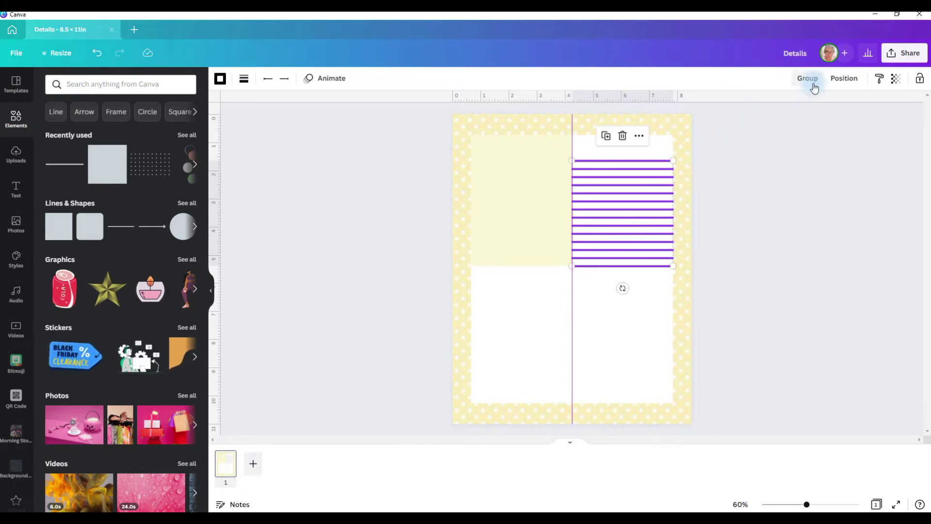
left_click(11, 190)
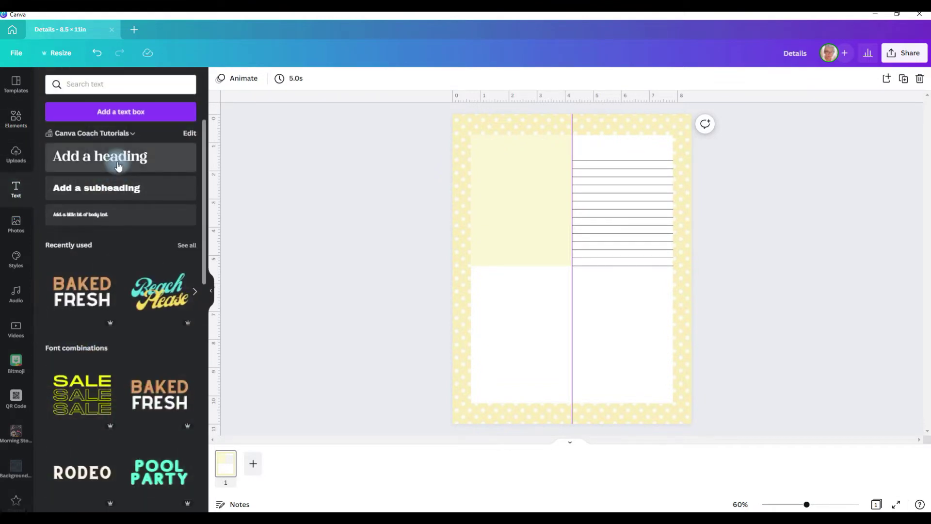
Add a 'Details' heading and place it above the ruled lines in the upper-right section.
left_click(287, 199)
left_click_drag(121, 156, 572, 273)
type("Dearl")
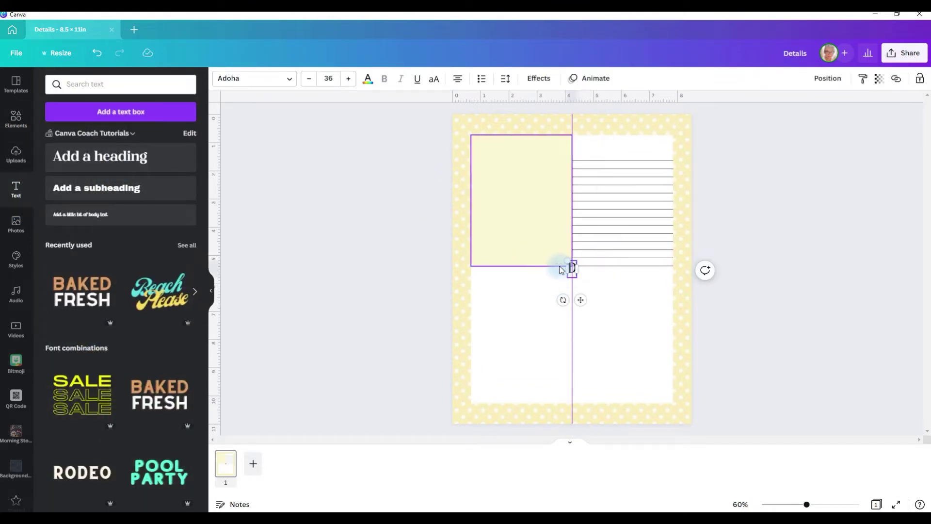
key("BackSpace")
key("BackSpace")
key("BackSpace")
type("tails")
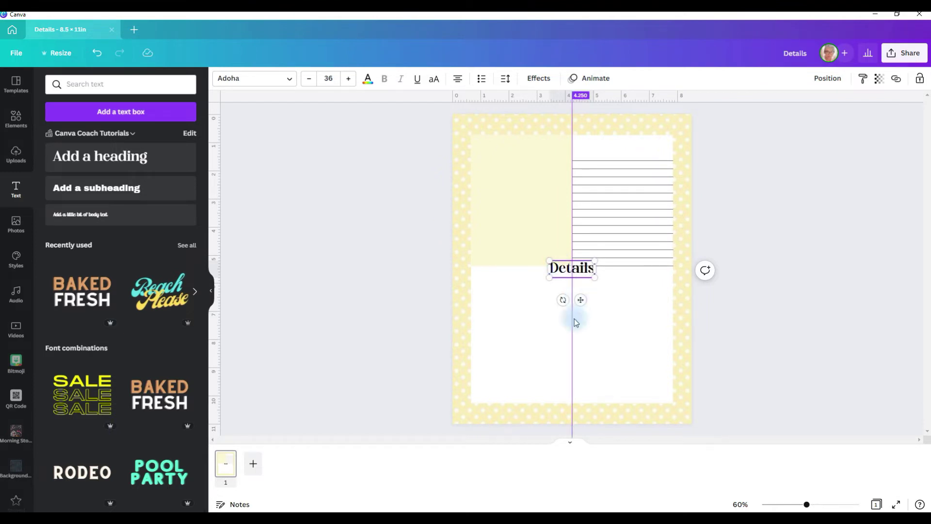
mouse_move(581, 300)
left_mouse_down()
mouse_move(627, 185)
mouse_move(603, 177)
left_mouse_up()
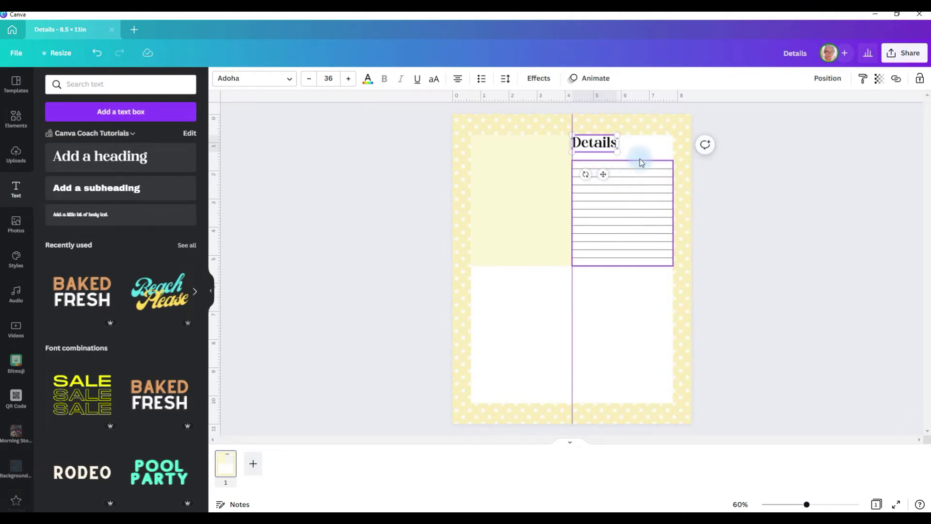
left_click(526, 198)
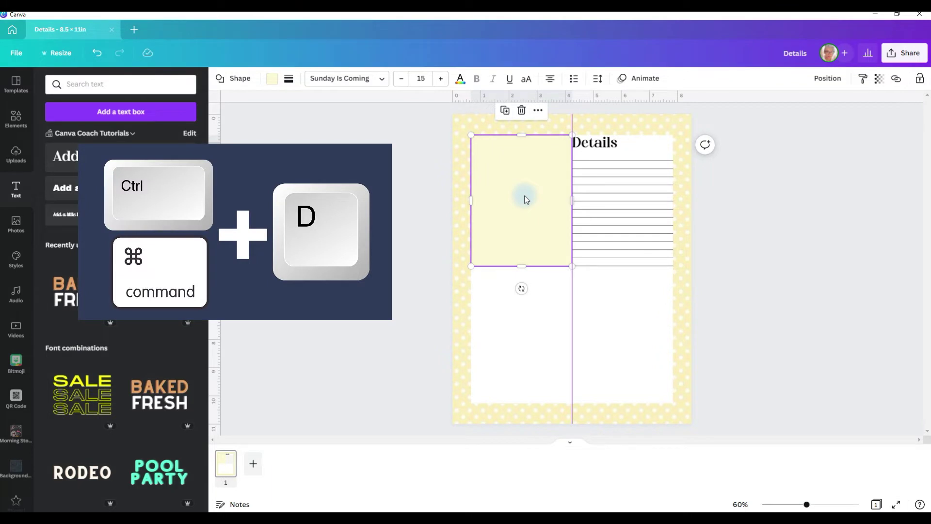
Duplicate the yellow block into the lower-right section, raising its top edge slightly.
key("ctrl+d")
left_click_drag(524, 197, 618, 328)
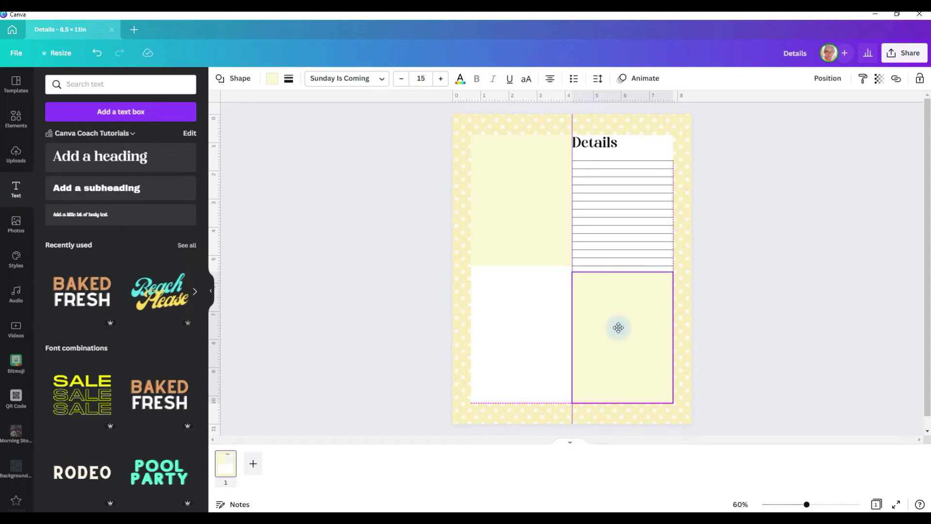
left_click_drag(619, 328, 619, 328)
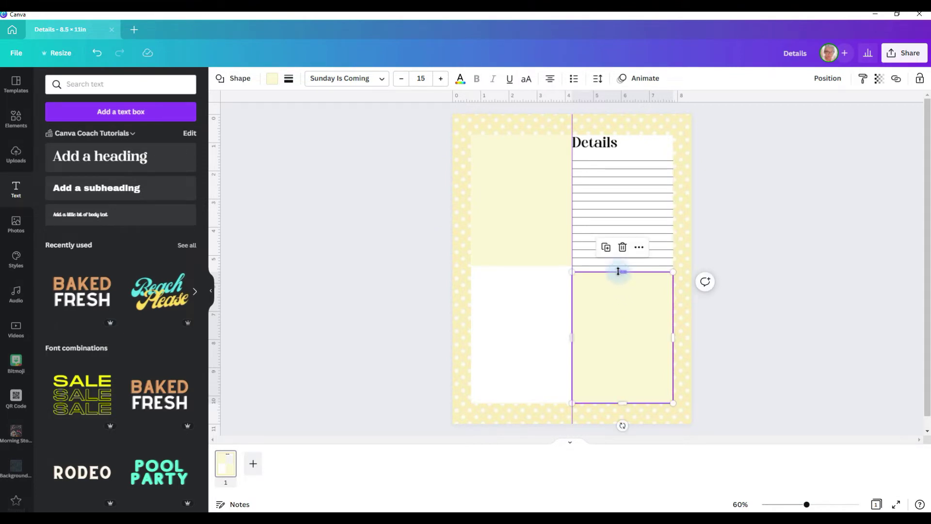
left_click_drag(619, 272, 619, 267)
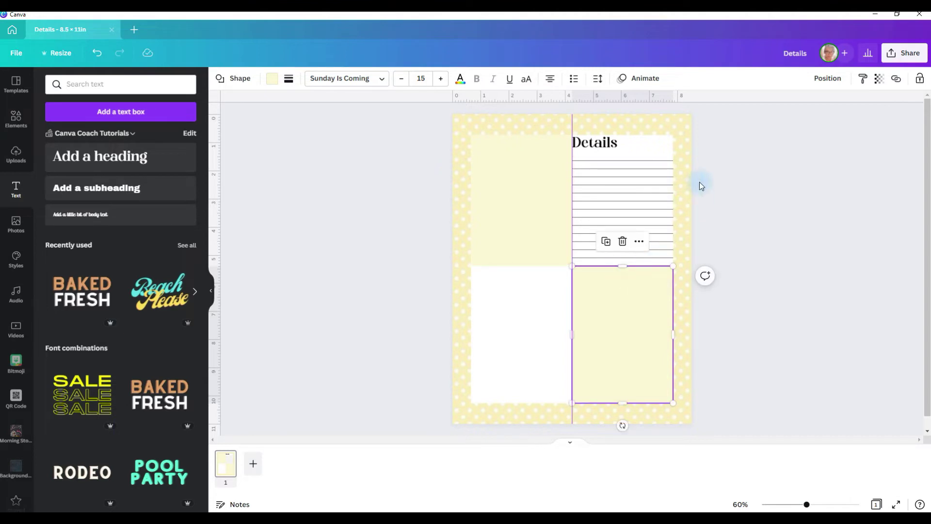
Copy the Details heading into the lower-right section, retype it as 'Tools', and align it.
left_click(617, 143)
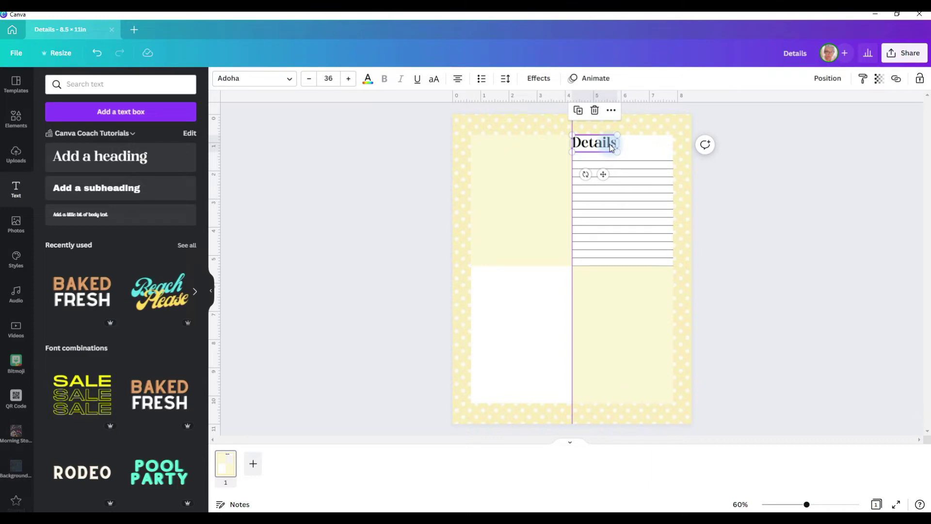
left_click_drag(609, 144, 603, 275)
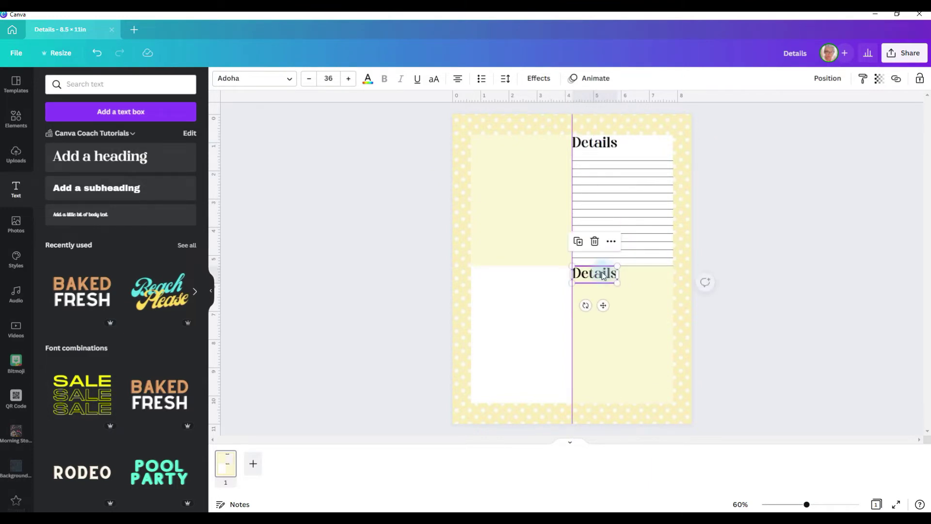
double_click(600, 275)
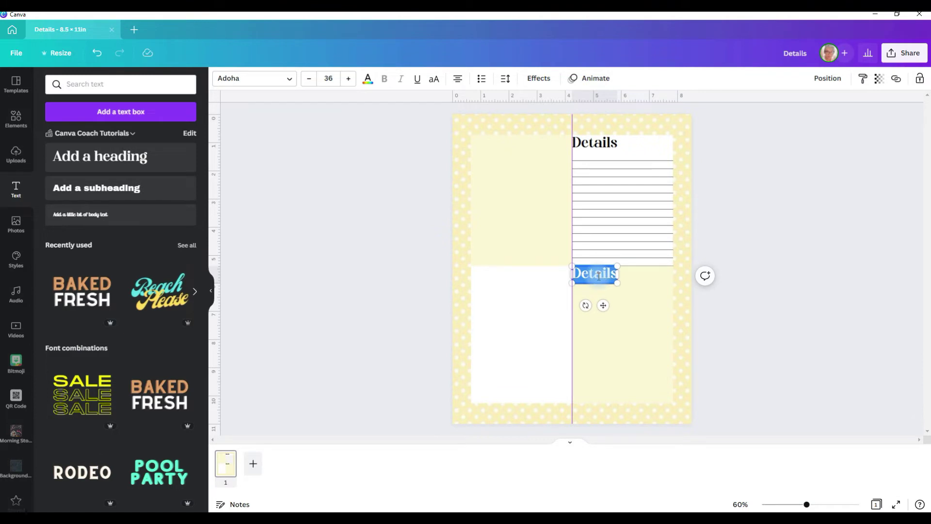
type("Tools")
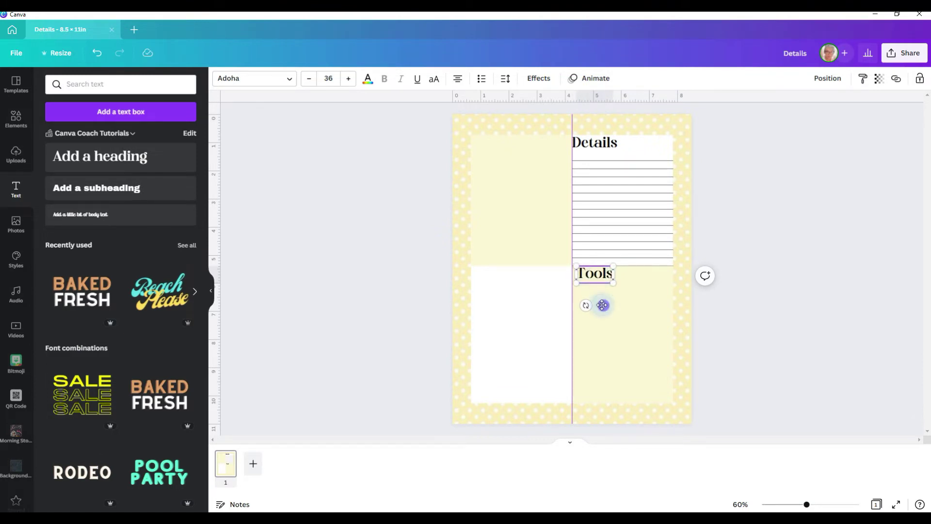
left_click_drag(603, 305, 599, 304)
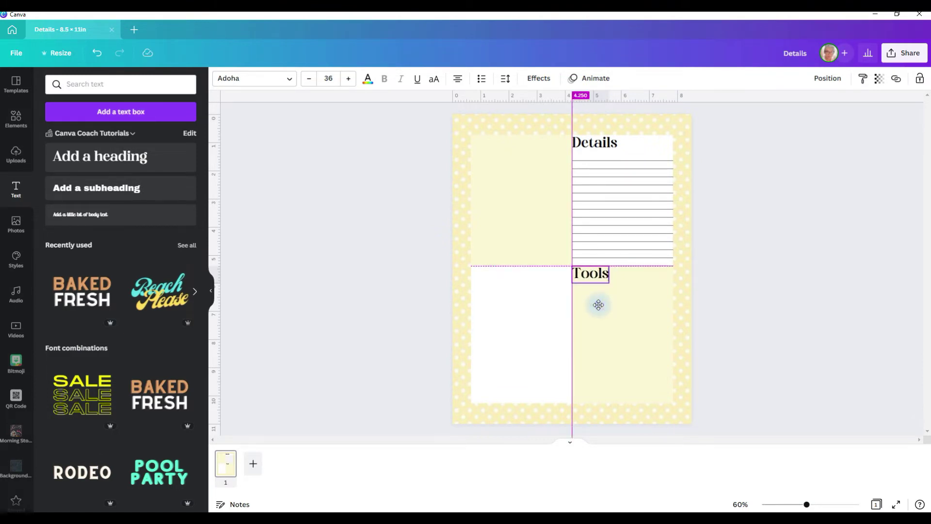
left_click(625, 203)
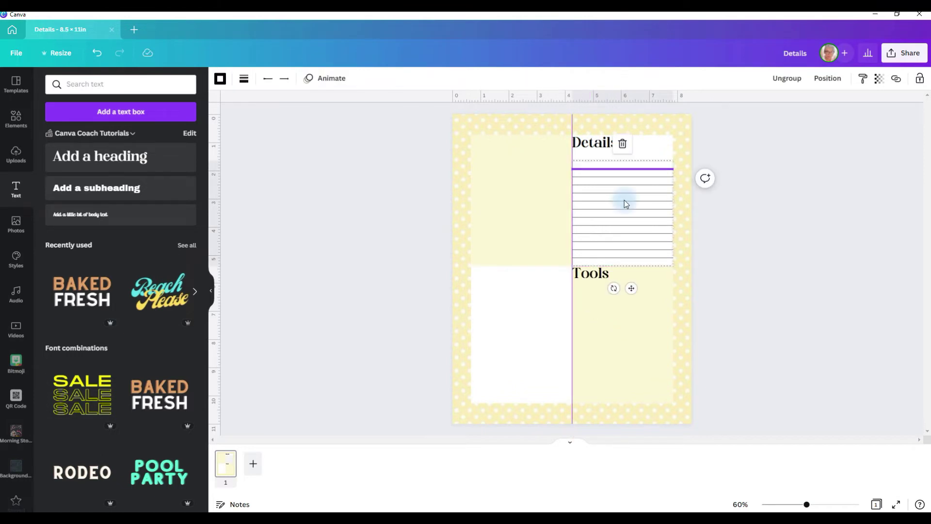
Copy the ruled lines from under Details down beneath the Tools heading.
left_click(624, 200)
left_click_drag(624, 200, 620, 317)
left_click_drag(620, 318, 621, 323)
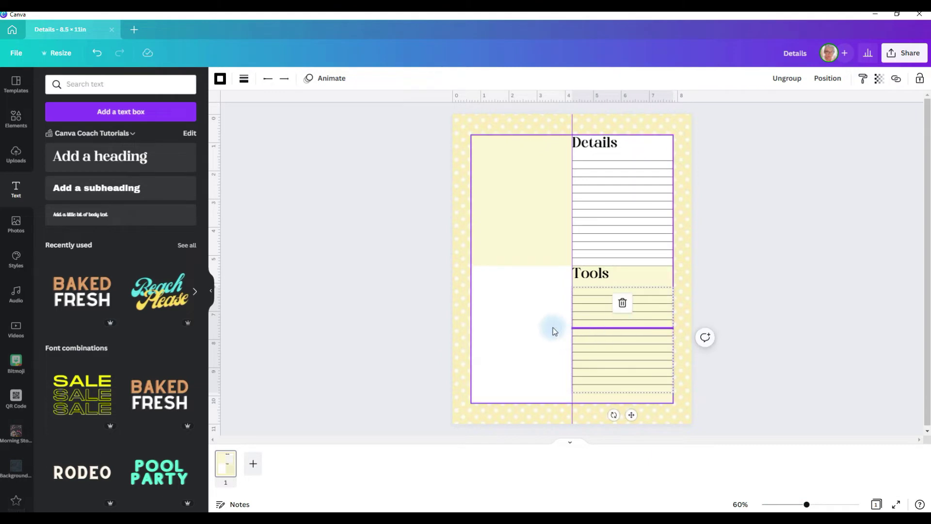
left_click(724, 302)
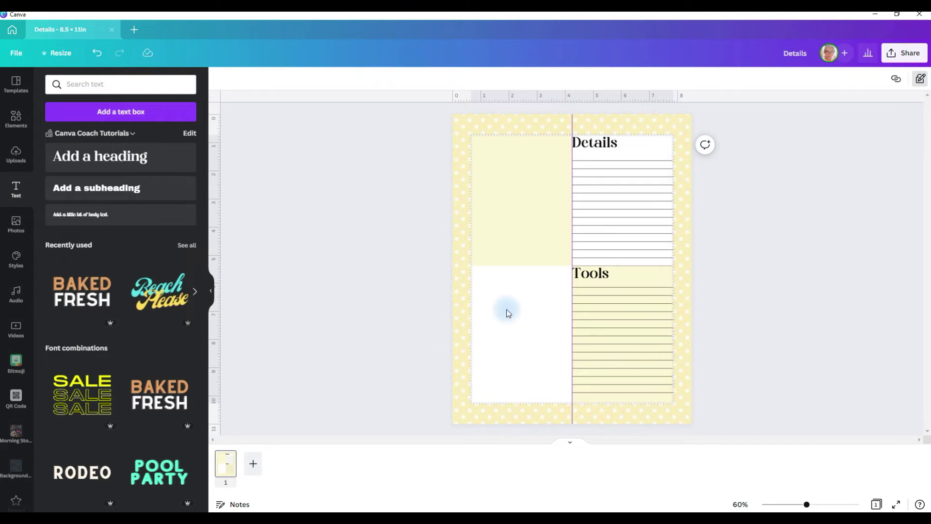
Add a line across the lower-left section, make it dotted, and copy it to the section's bottom.
left_click(17, 118)
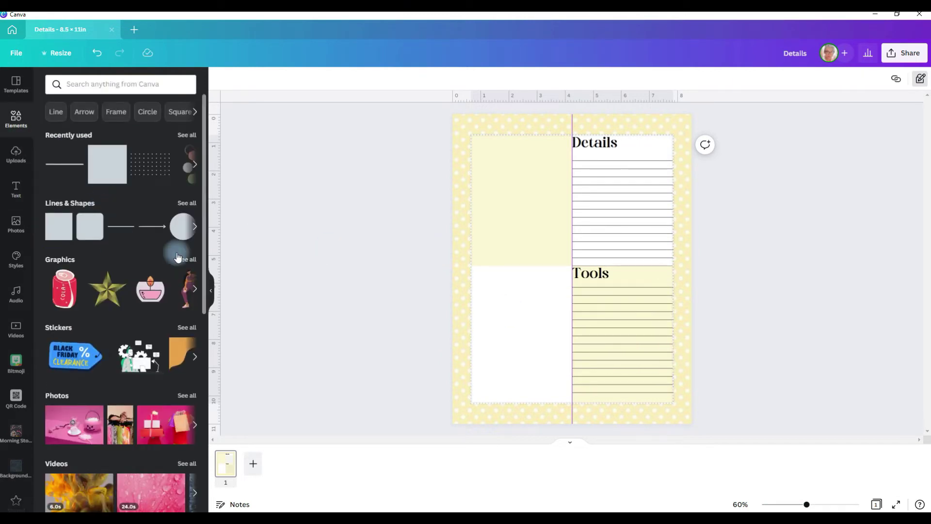
left_click(115, 233)
left_click_drag(555, 307, 522, 316)
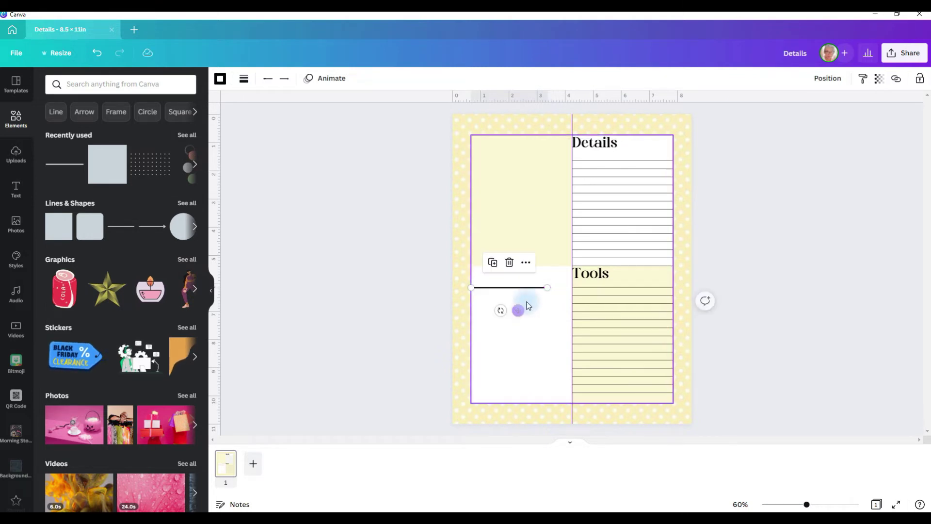
left_click_drag(547, 286, 572, 288)
left_click(244, 81)
left_click(365, 110)
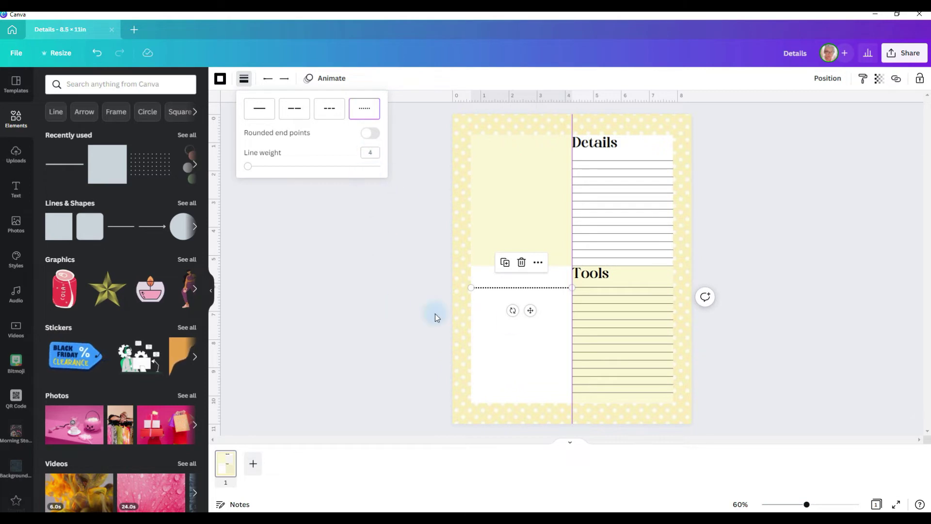
left_click(519, 291)
left_click(521, 293)
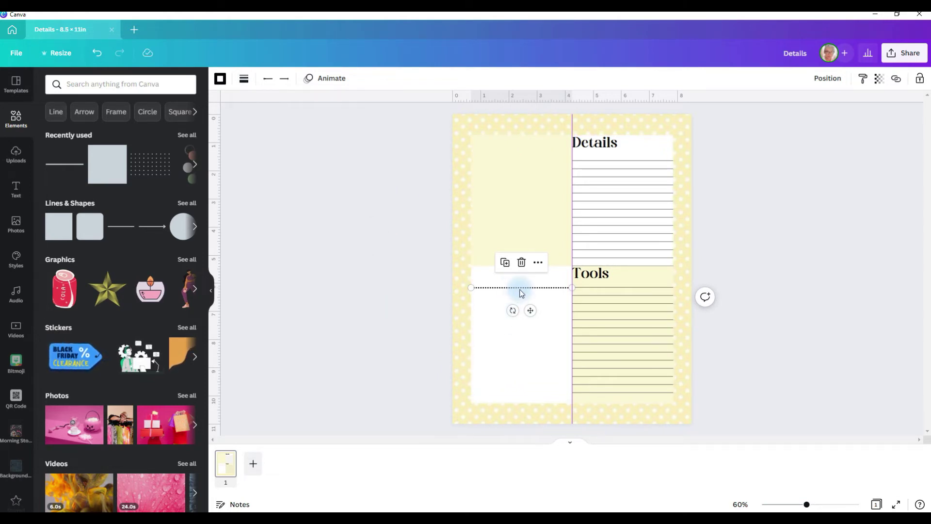
left_click_drag(531, 312, 526, 412)
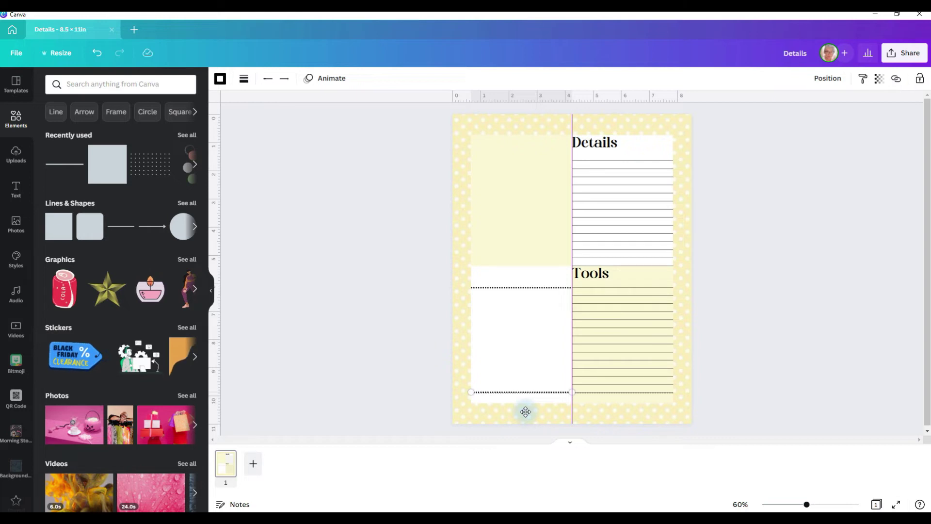
Duplicate the upper dotted line five times down the lower-left section.
left_click(512, 289)
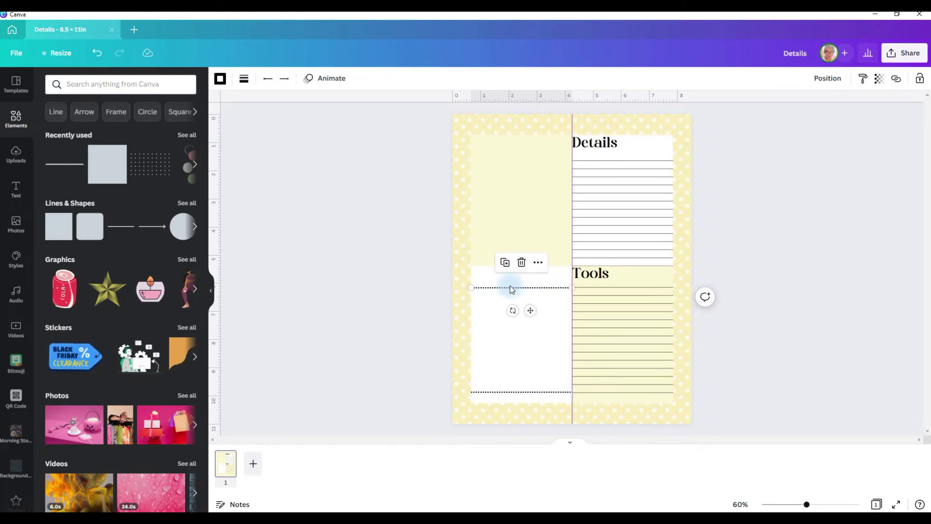
key("ctrl+d")
left_click_drag(536, 297, 532, 301)
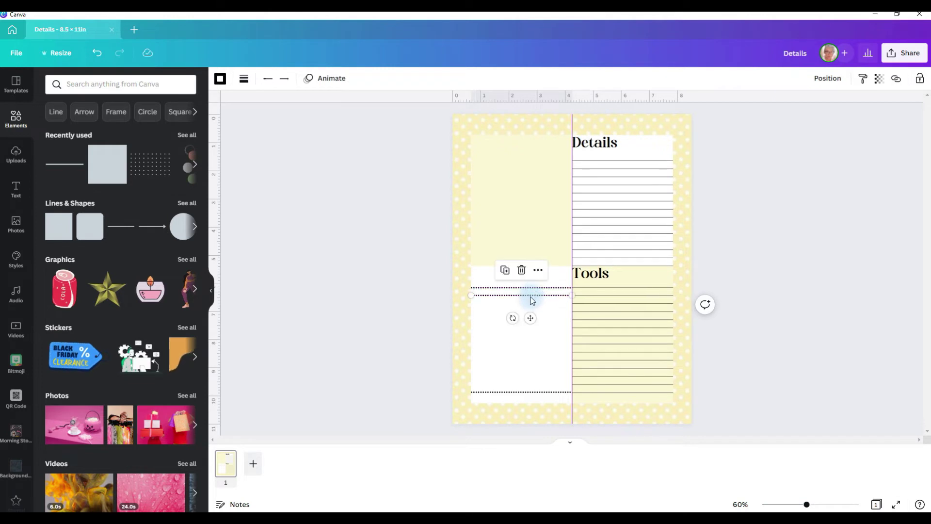
key("ctrl+d")
key("ctrl+d")
key("ctrl+d")
key("ctrl+d")
key("ctrl+d")
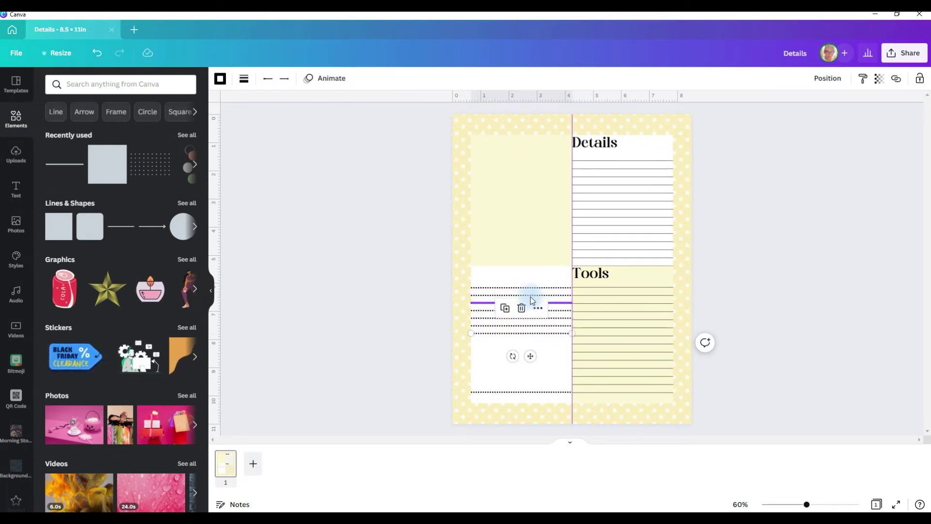
key("ctrl+d")
key("ctrl+d")
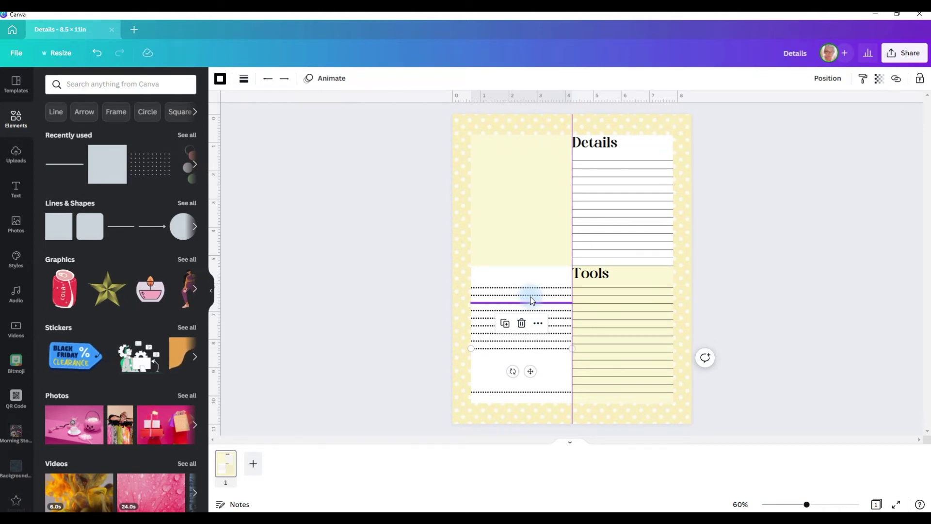
key("ctrl+d")
key("ctrl+d")
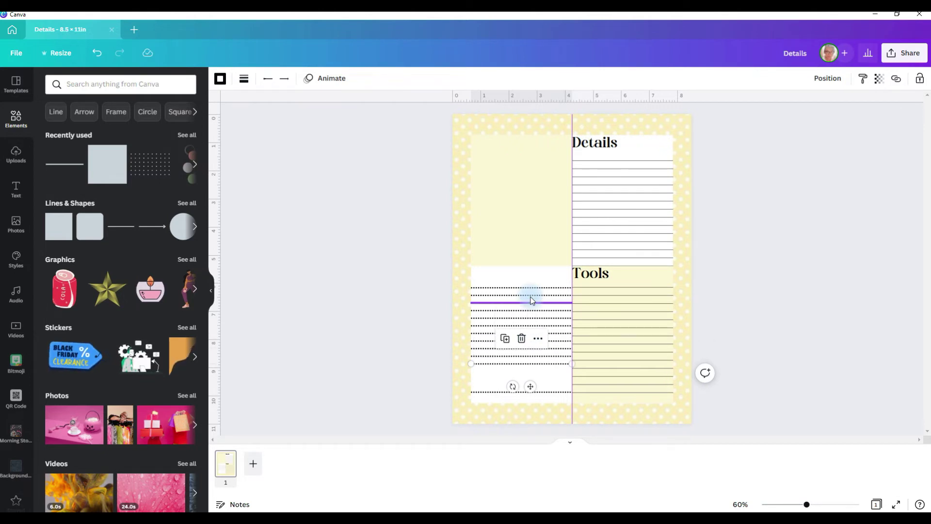
key("ctrl+d")
Select all the dotted lines, space them evenly with Tidy up, and group them.
left_click_drag(454, 271, 509, 395)
left_click(851, 83)
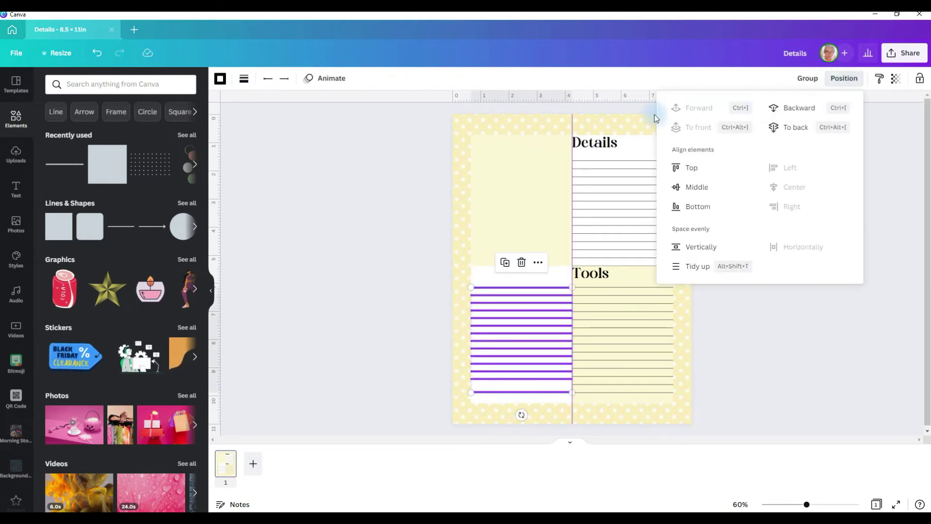
left_click(690, 262)
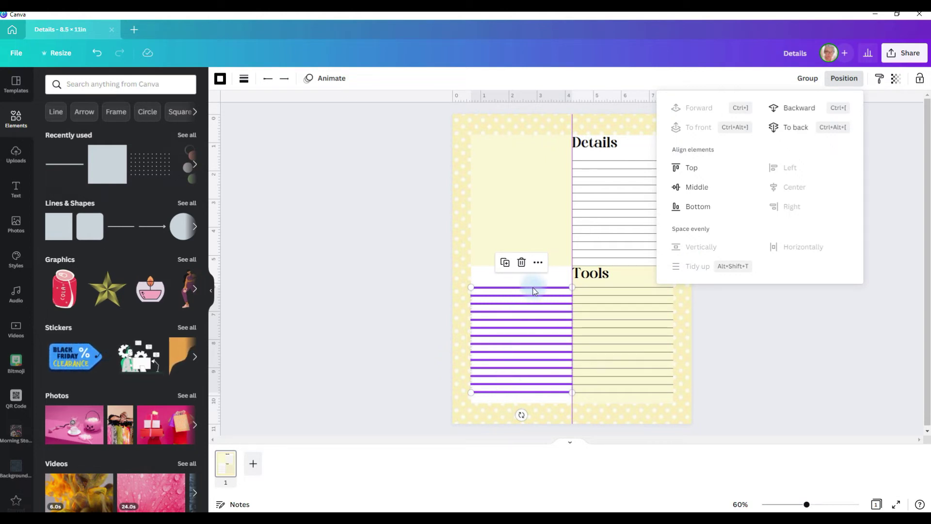
left_click(807, 81)
Copy the Tools heading to the left column's top and retype it 'Supplies'.
left_click(748, 139)
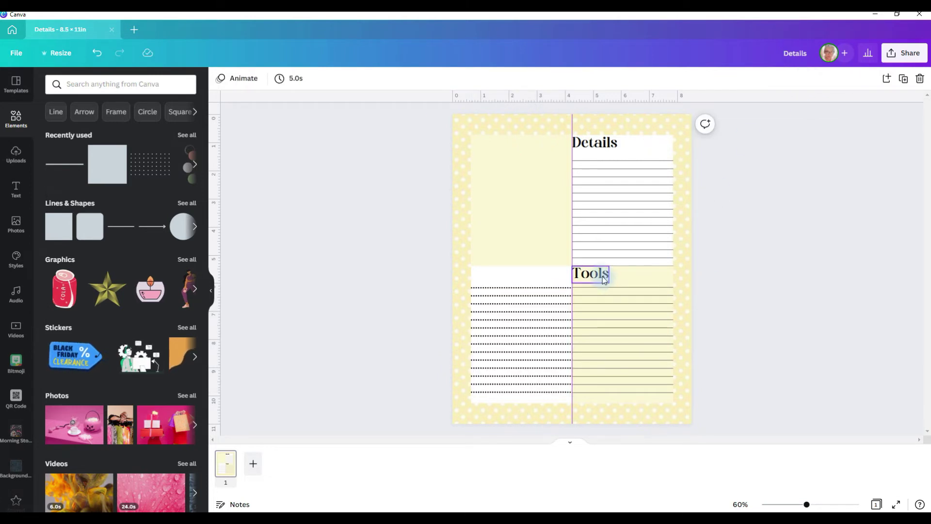
left_click(605, 280)
left_click_drag(602, 282, 494, 274)
double_click(493, 274)
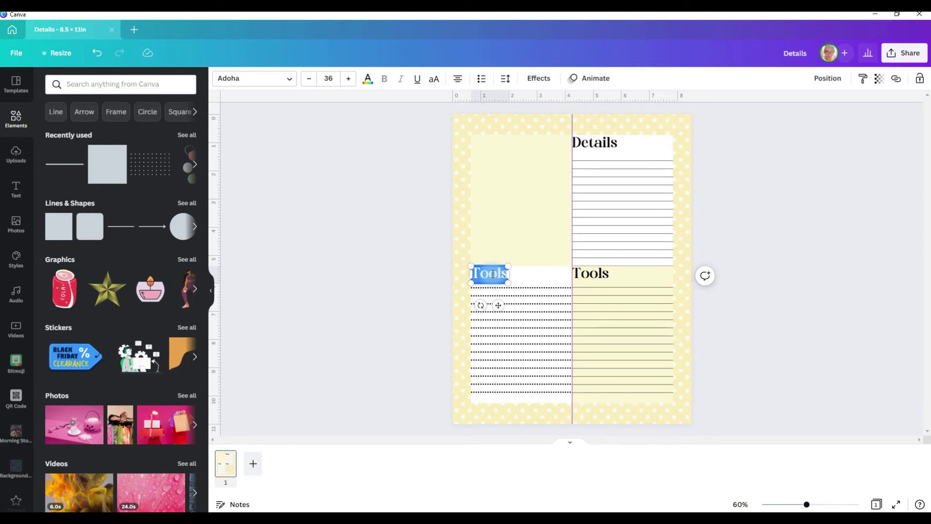
type("Supplies")
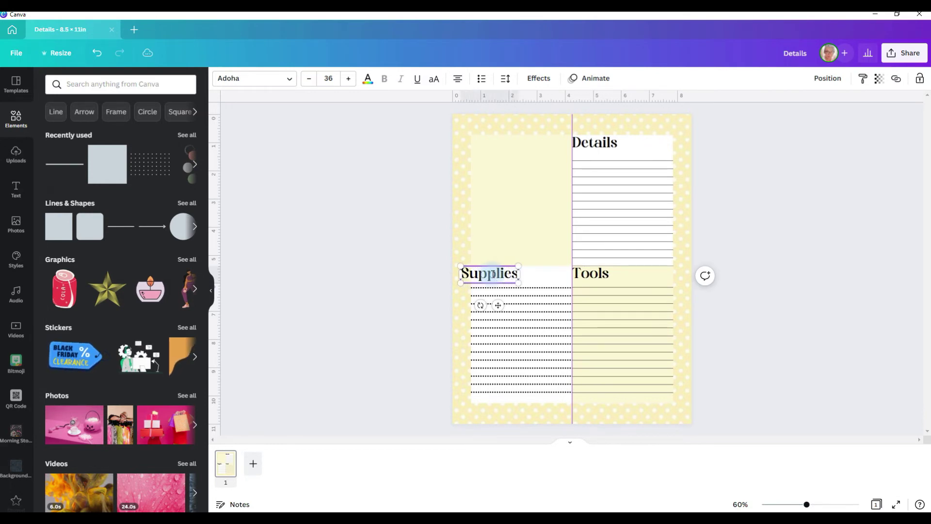
Add a smaller 'Notes:' label aligned to the bottom-left of the Supplies section.
left_click_drag(501, 306, 511, 394)
double_click(505, 392)
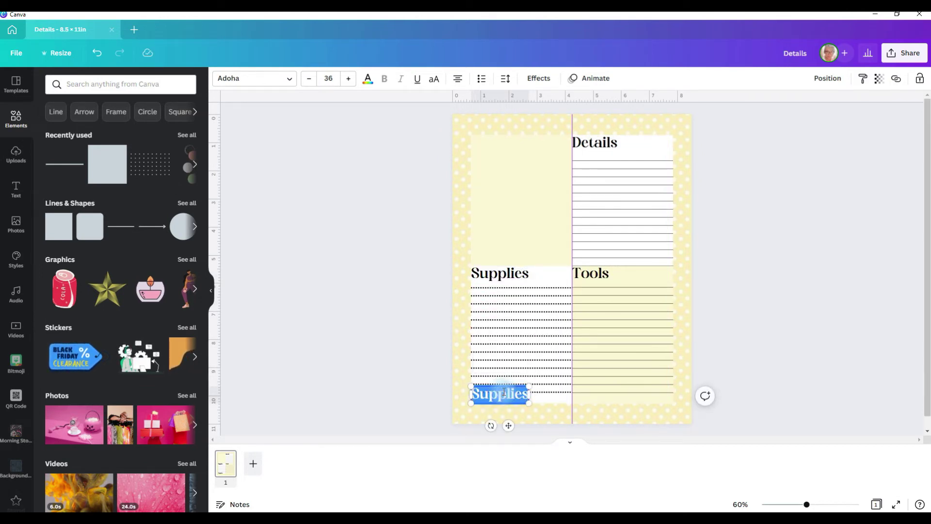
type("Notes:")
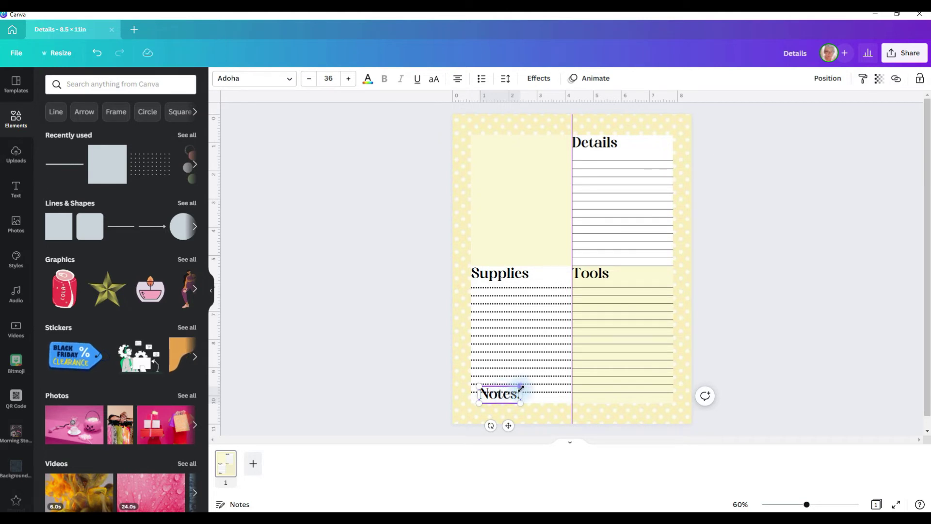
left_click_drag(518, 388, 507, 393)
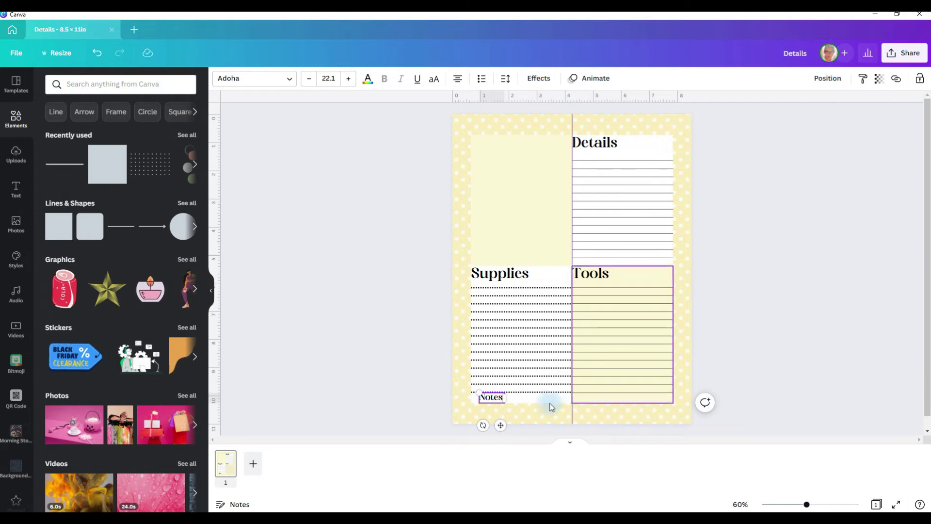
left_click_drag(502, 426, 493, 428)
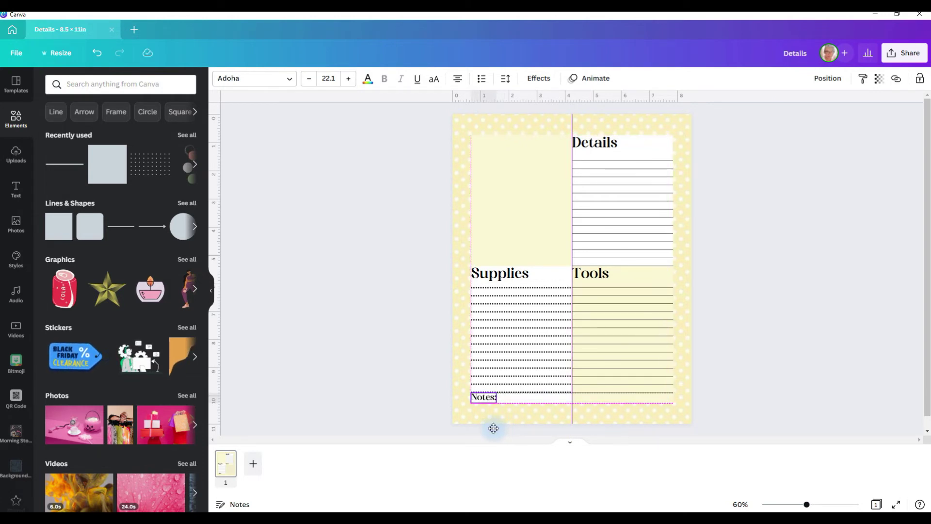
left_click_drag(493, 428, 493, 430)
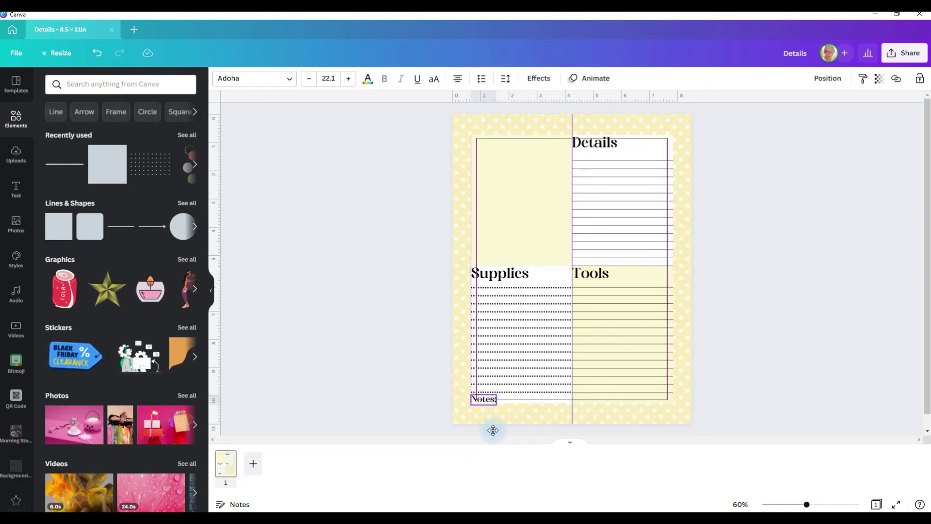
Add the scissors-and-tape image, crop it on all sides and shrink it beside Tools.
left_click(412, 397)
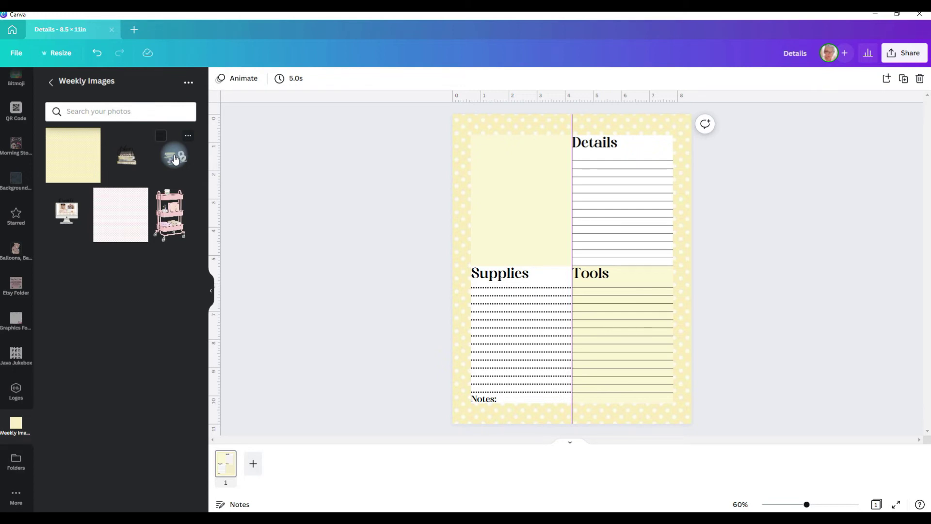
left_click(175, 159)
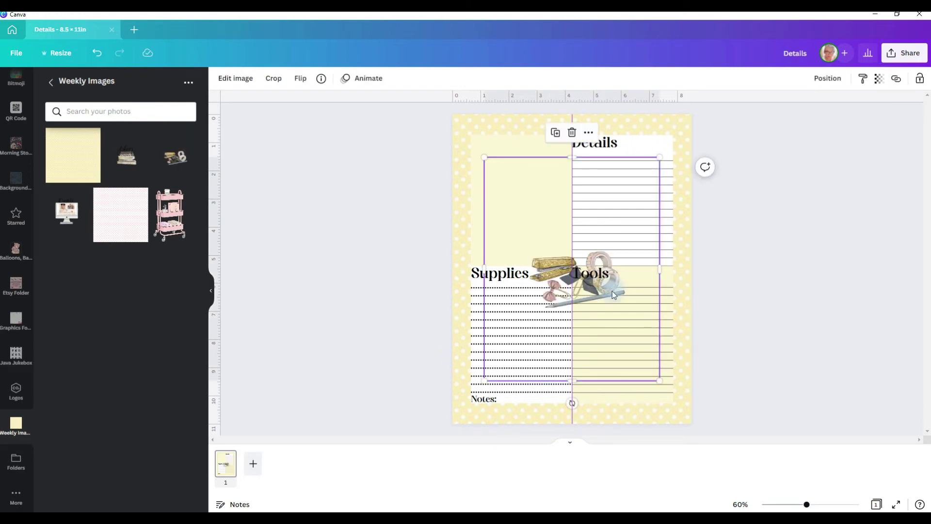
left_click_drag(660, 268, 631, 267)
left_click_drag(484, 268, 521, 265)
left_click_drag(576, 158, 578, 249)
left_click_drag(577, 381, 580, 312)
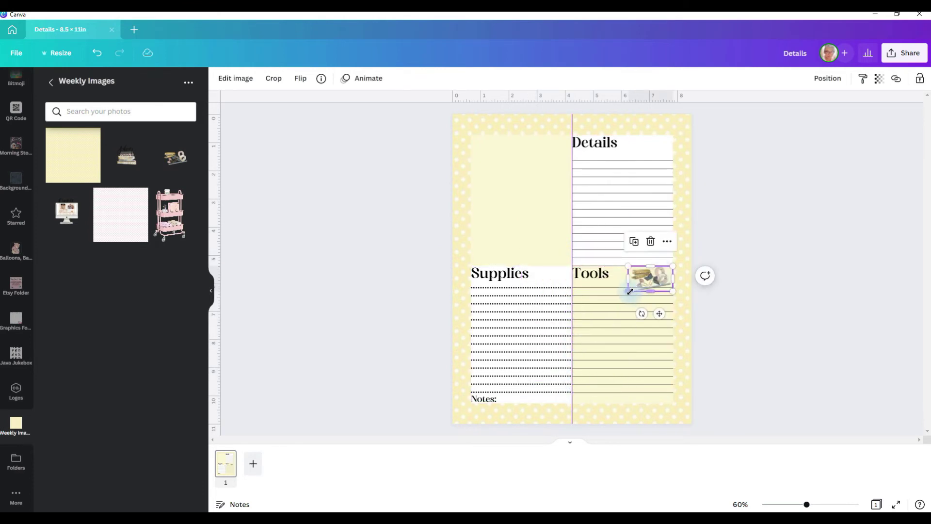
left_click_drag(630, 291, 640, 283)
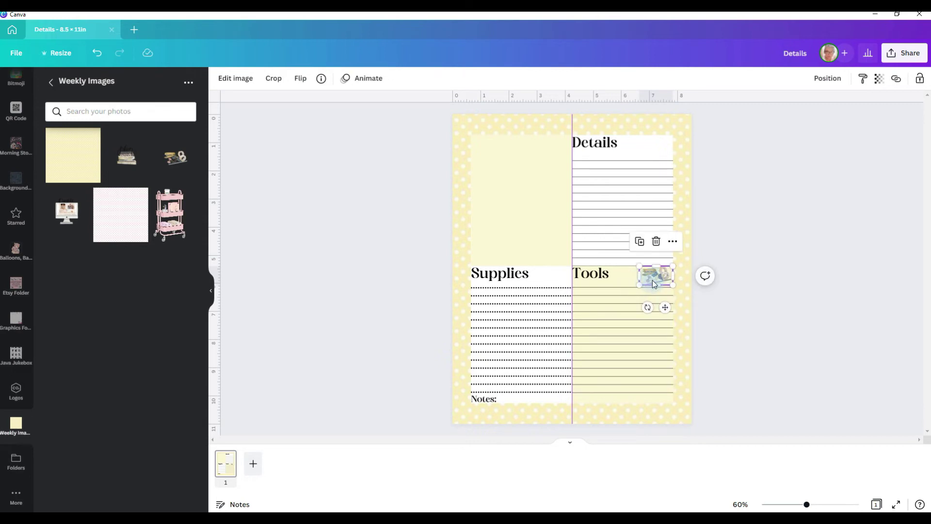
Duplicate the tape sticker beside Supplies and add the plan notebooks image.
key("ctrl+d")
left_click_drag(653, 281, 546, 277)
left_click(127, 156)
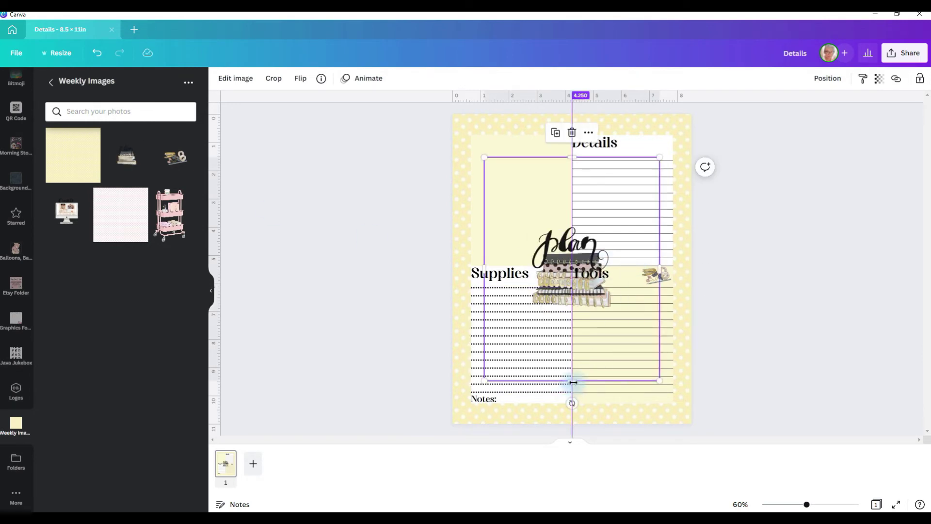
Crop the plan notebooks image and shrink it to a small sticker beside Details.
left_click_drag(582, 380, 580, 309)
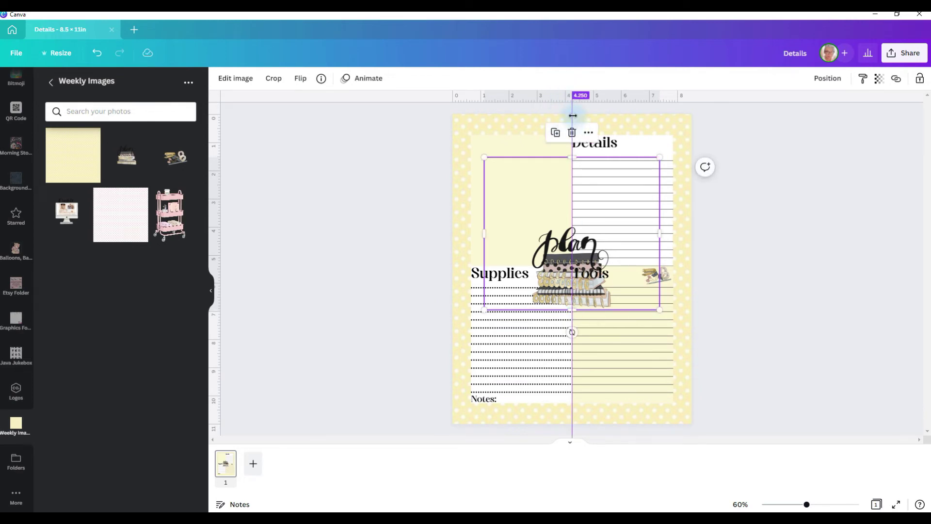
left_click_drag(573, 121, 196, 151)
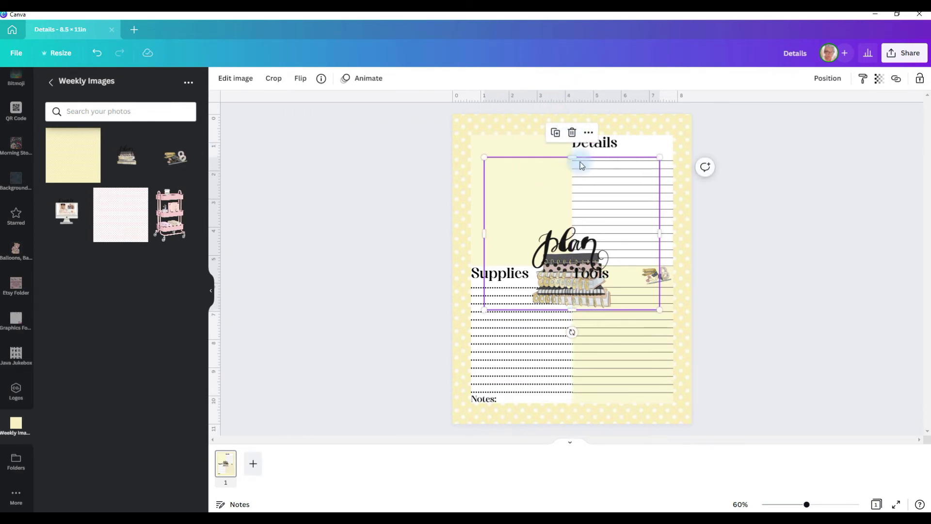
left_click_drag(572, 157, 572, 224)
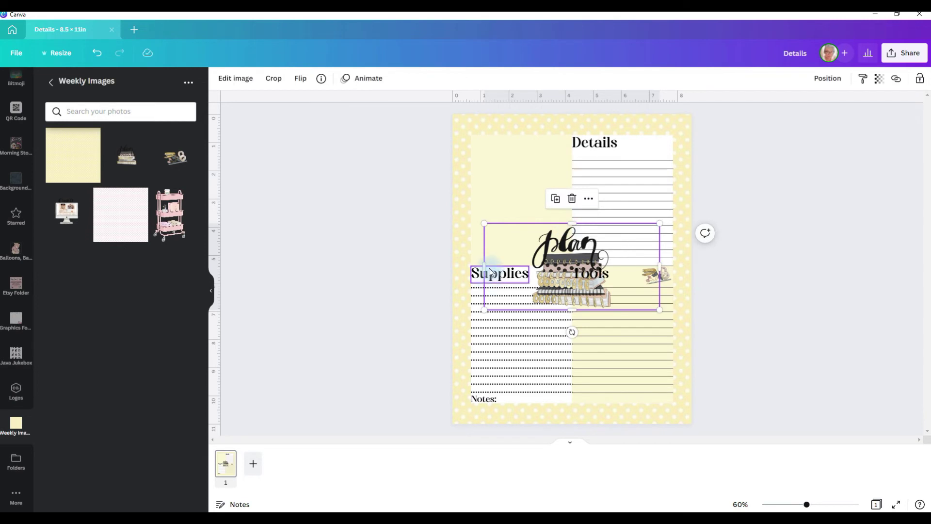
left_click_drag(495, 266, 539, 266)
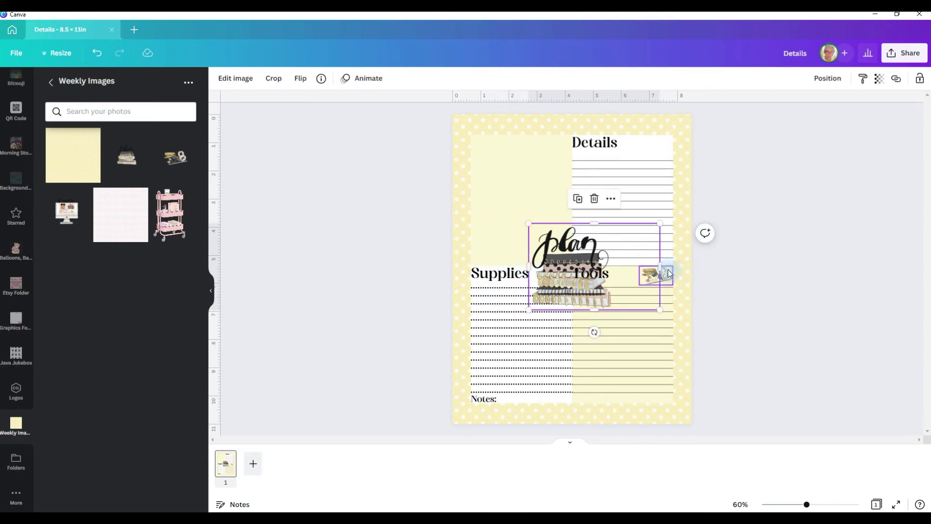
left_click_drag(659, 267, 616, 267)
left_click_drag(530, 310, 672, 183)
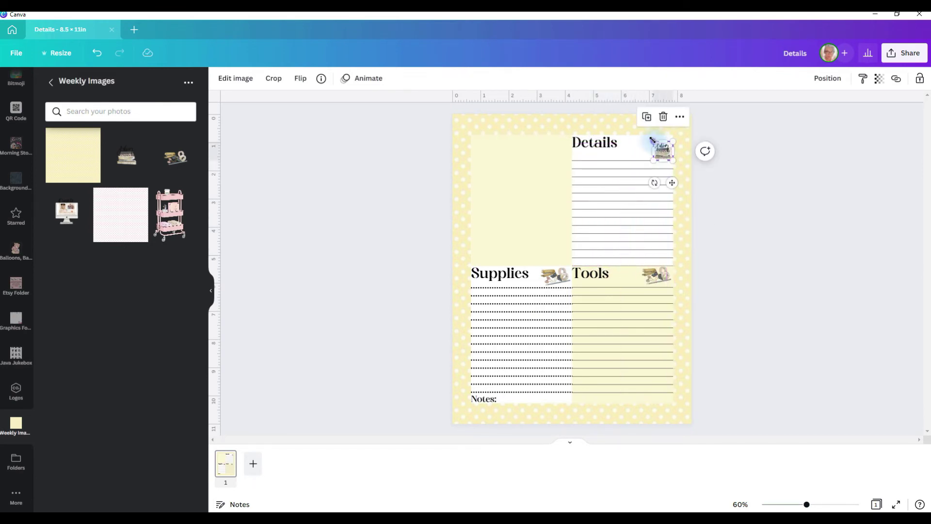
left_click_drag(652, 140, 644, 135)
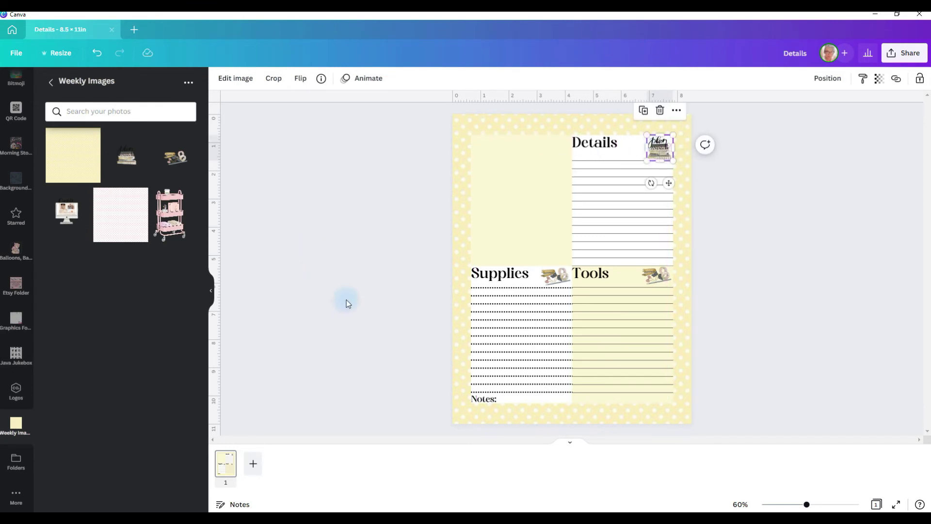
Add small pink rolling-cart and Create monitor stickers inside the top-left box.
left_click(182, 238)
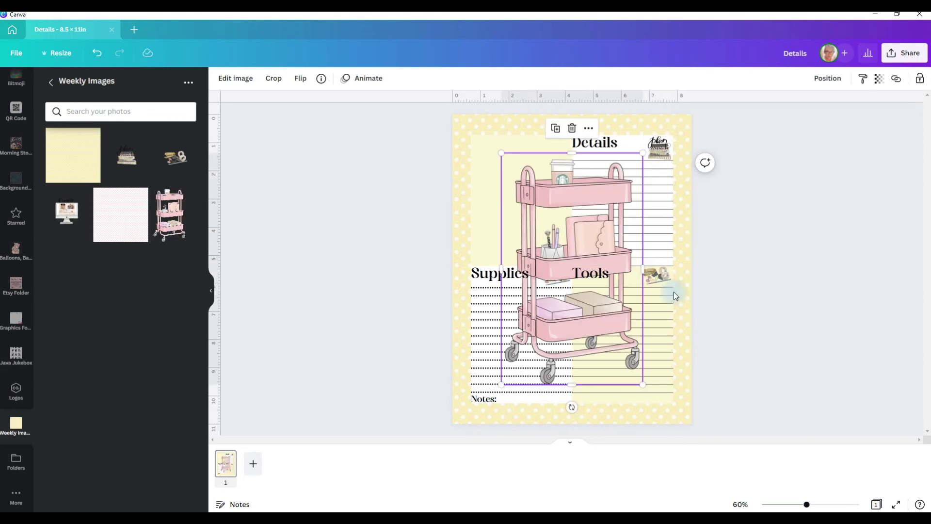
left_click_drag(640, 154, 533, 334)
left_click_drag(529, 375, 498, 254)
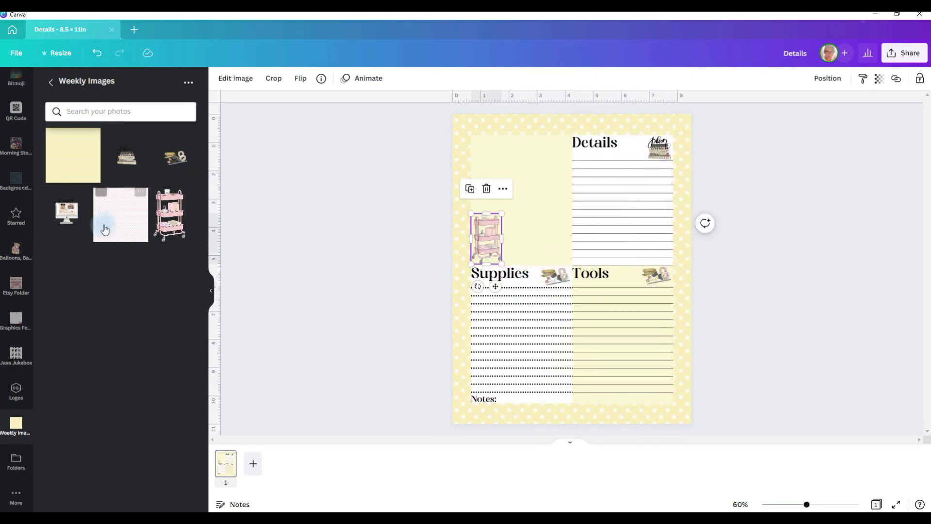
left_click(67, 212)
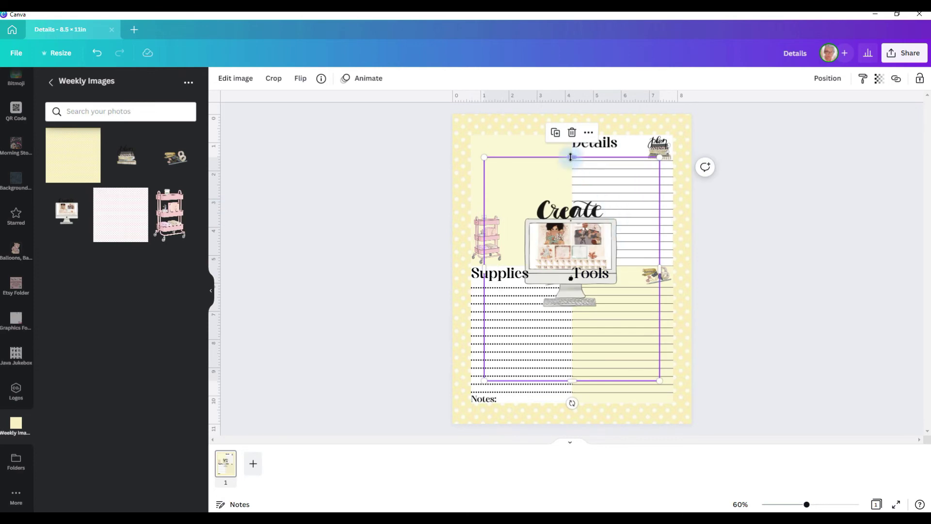
left_click_drag(572, 157, 583, 197)
left_click_drag(660, 380, 492, 158)
left_click(373, 174)
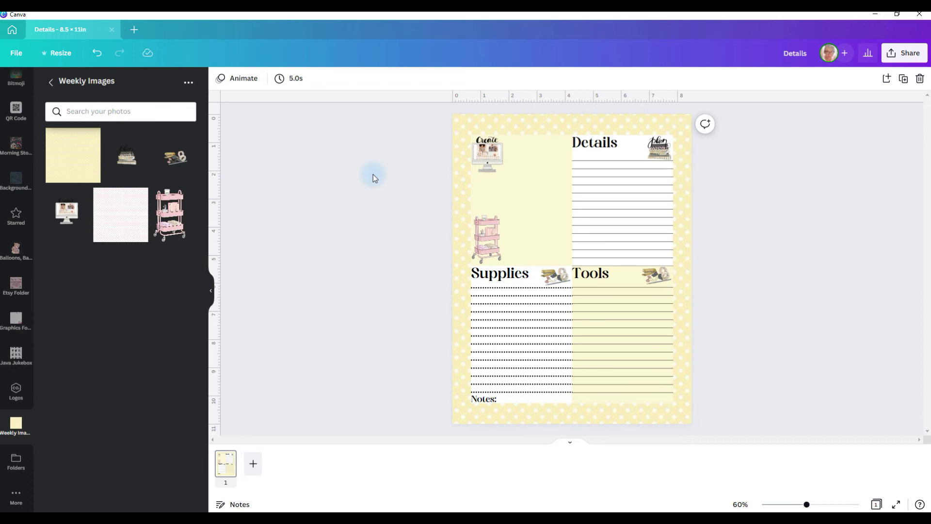
Duplicate page 1 and give page 2 a pink polka-dot background.
right_click(233, 460)
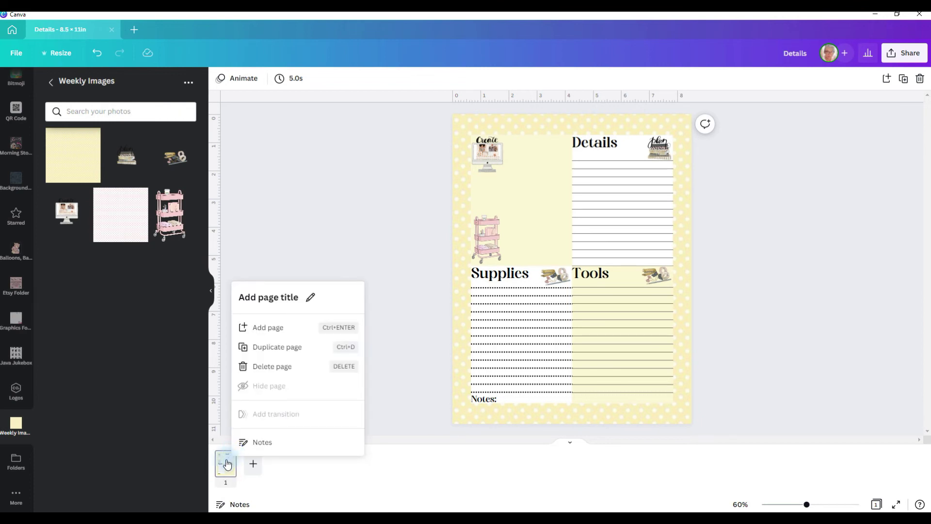
left_click(274, 351)
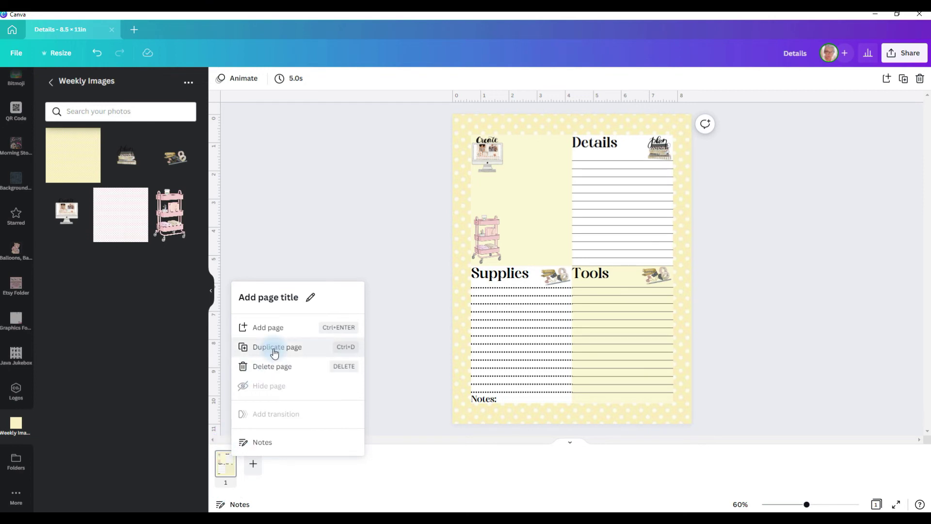
left_click(275, 351)
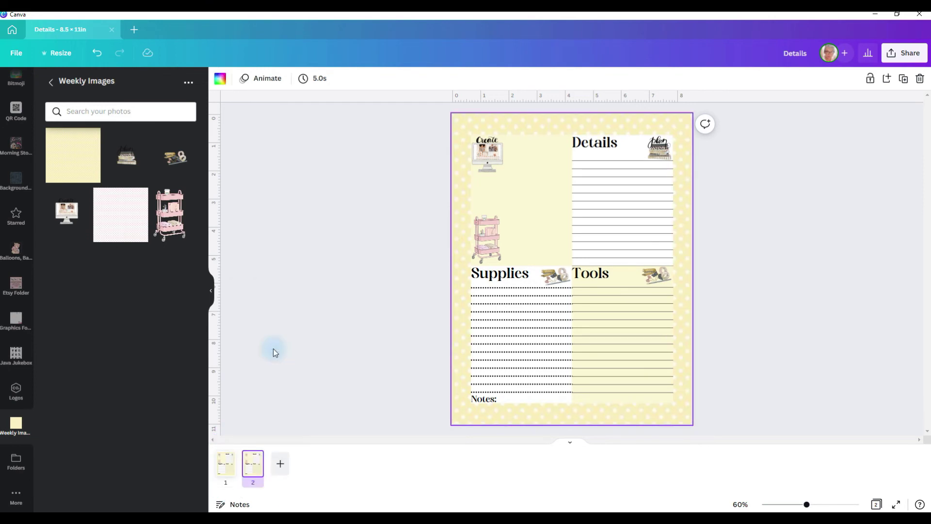
left_click(667, 422)
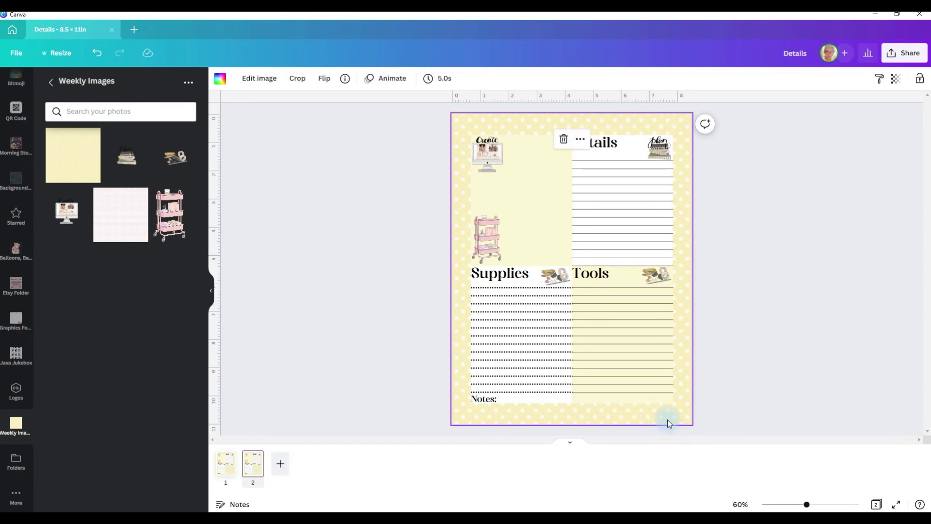
left_click(99, 216)
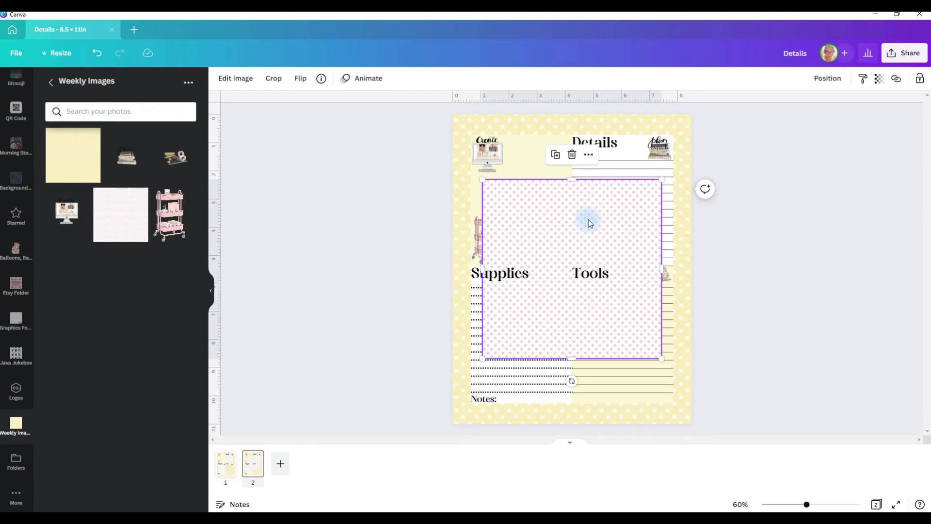
right_click(582, 236)
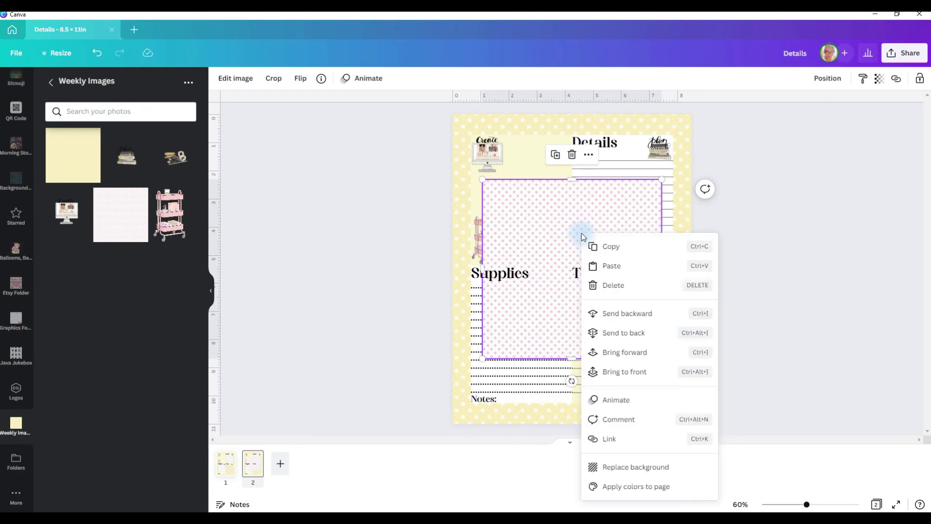
left_click(631, 467)
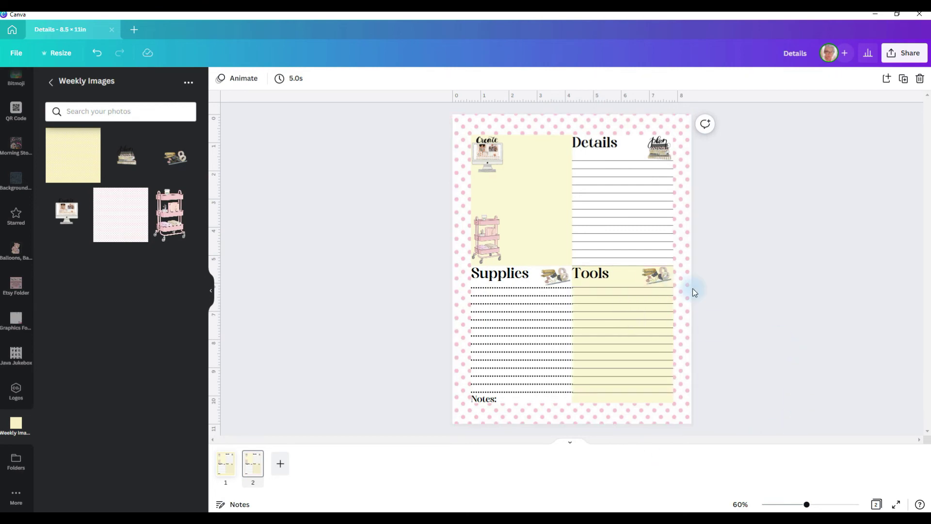
Recolour the top-left and Tools boxes from cream to a pale near-white fill.
left_click(534, 177)
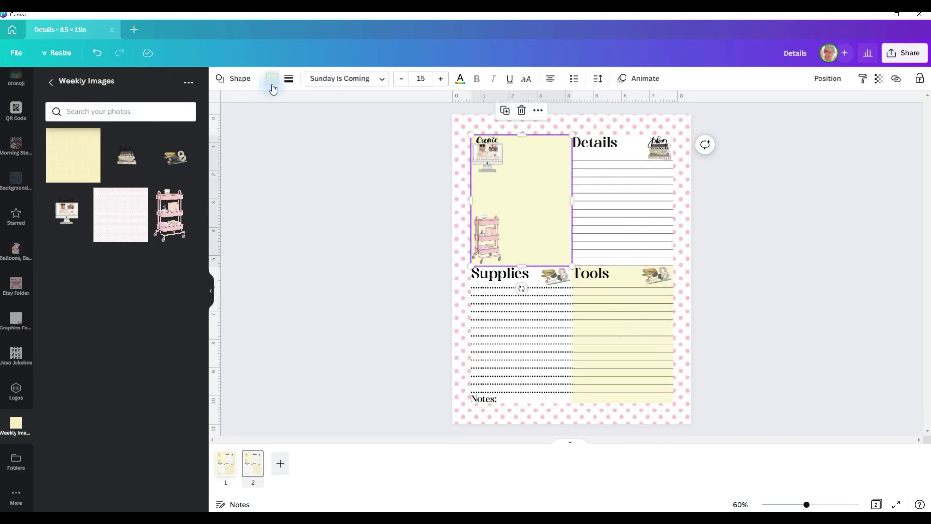
left_click(272, 82)
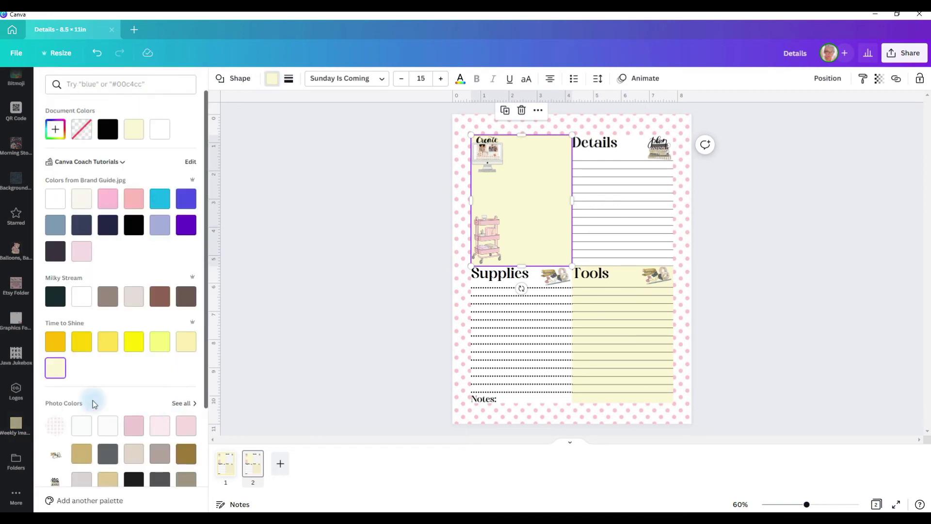
left_click(108, 425)
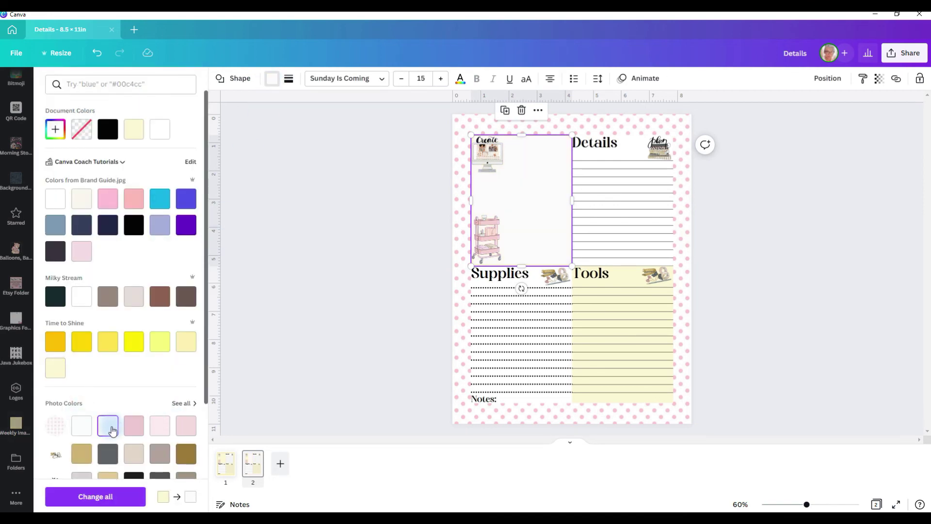
key("Tab")
left_click(109, 427)
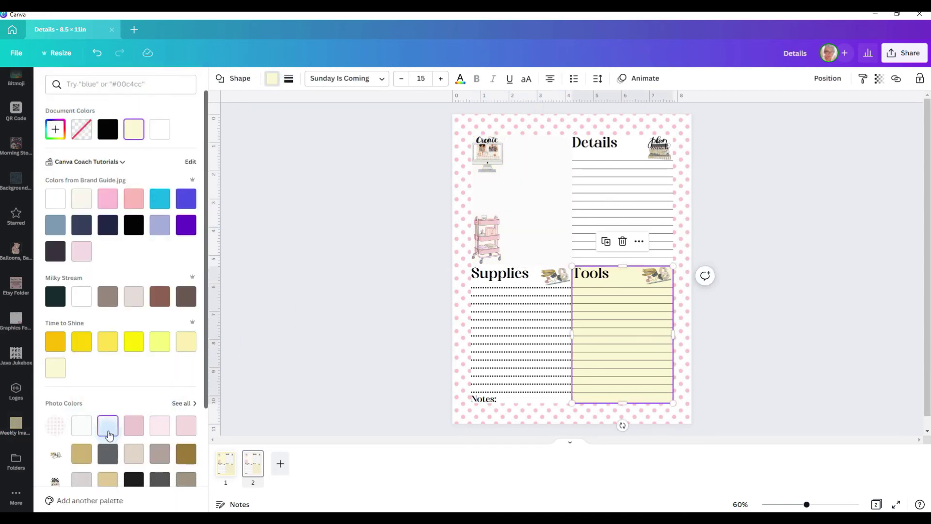
left_click(430, 256)
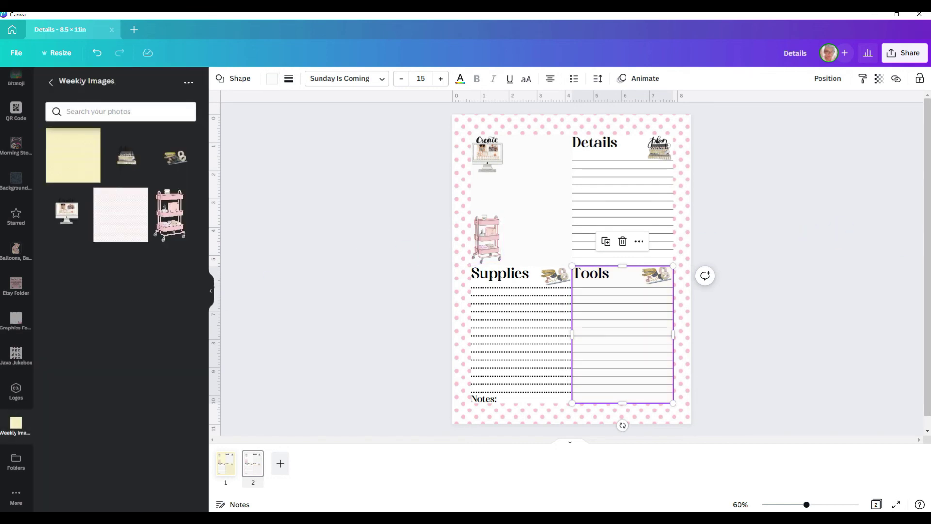